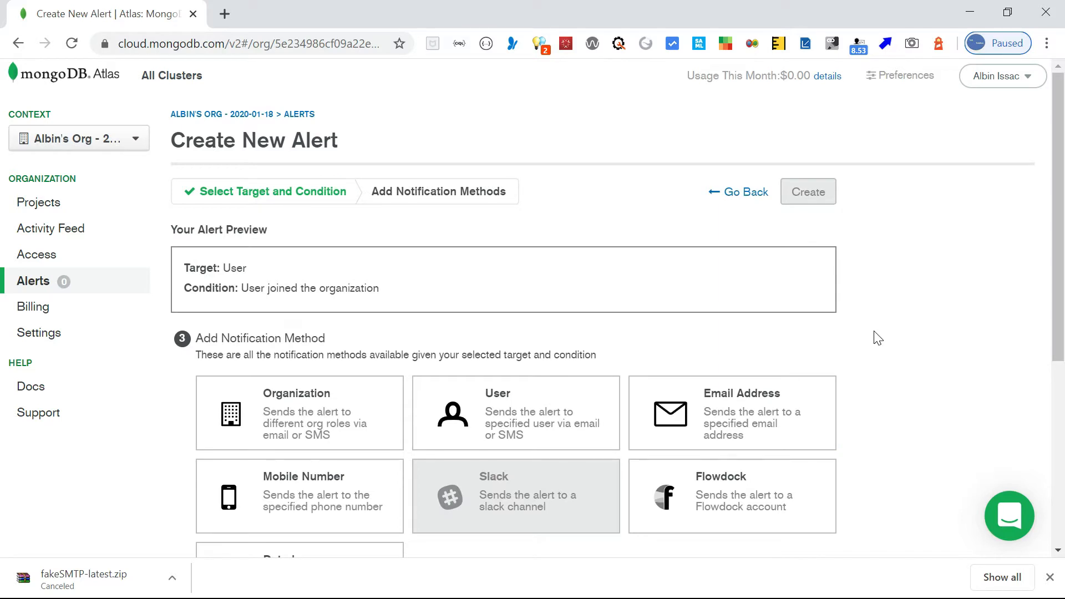
click(1059, 215)
drag(1059, 215, 1059, 302)
click(288, 257)
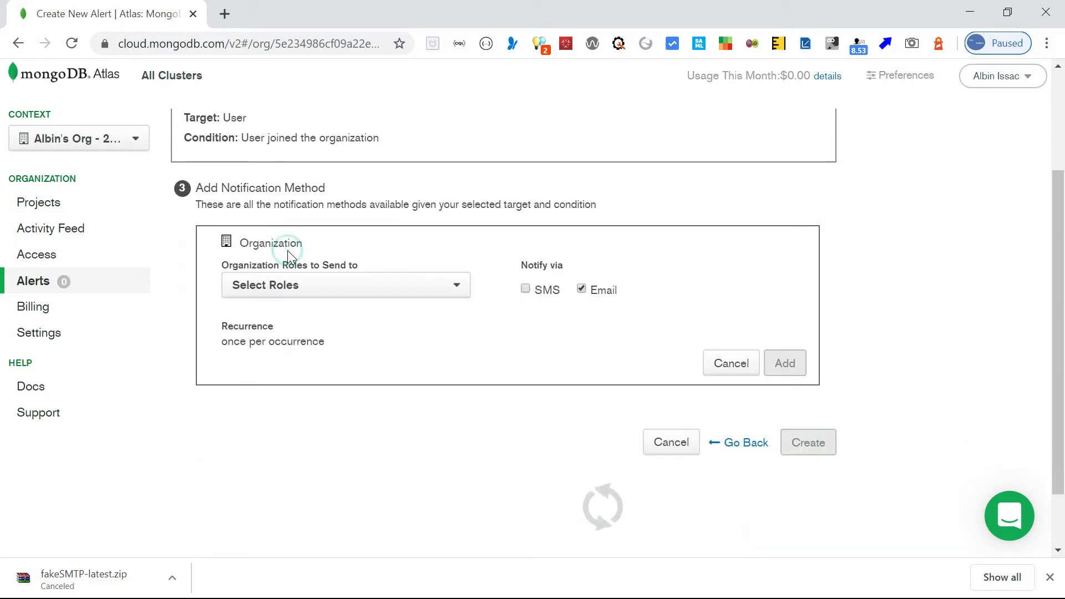
click(401, 289)
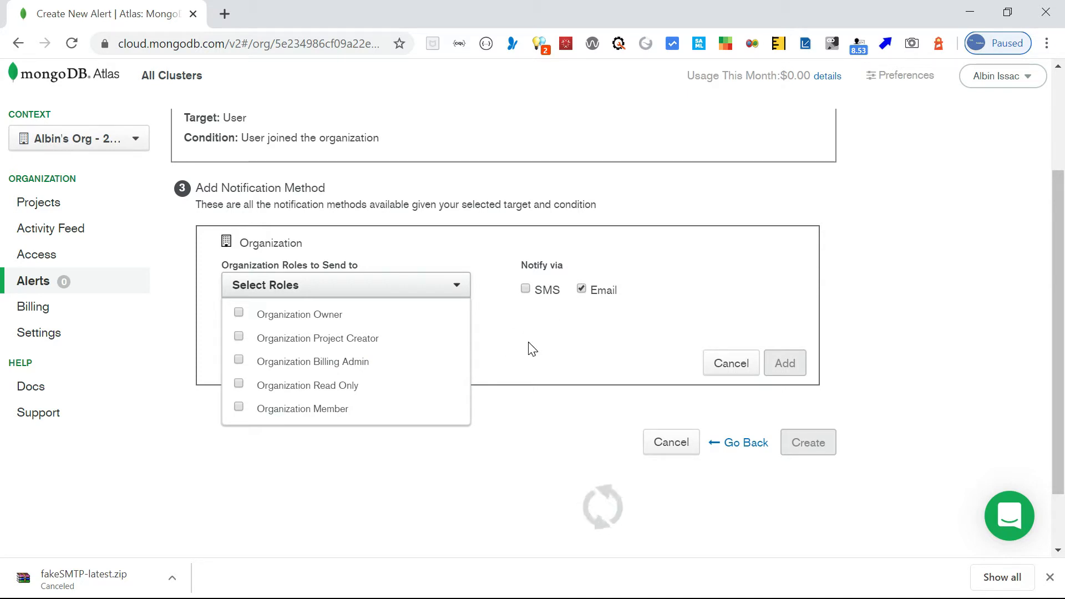
click(723, 364)
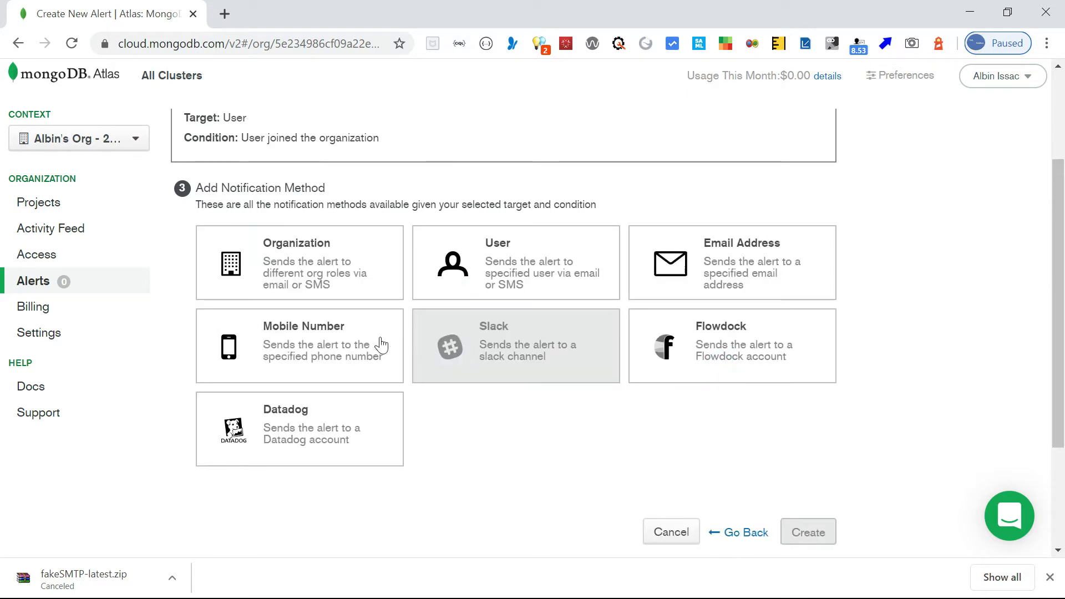
click(511, 272)
click(351, 290)
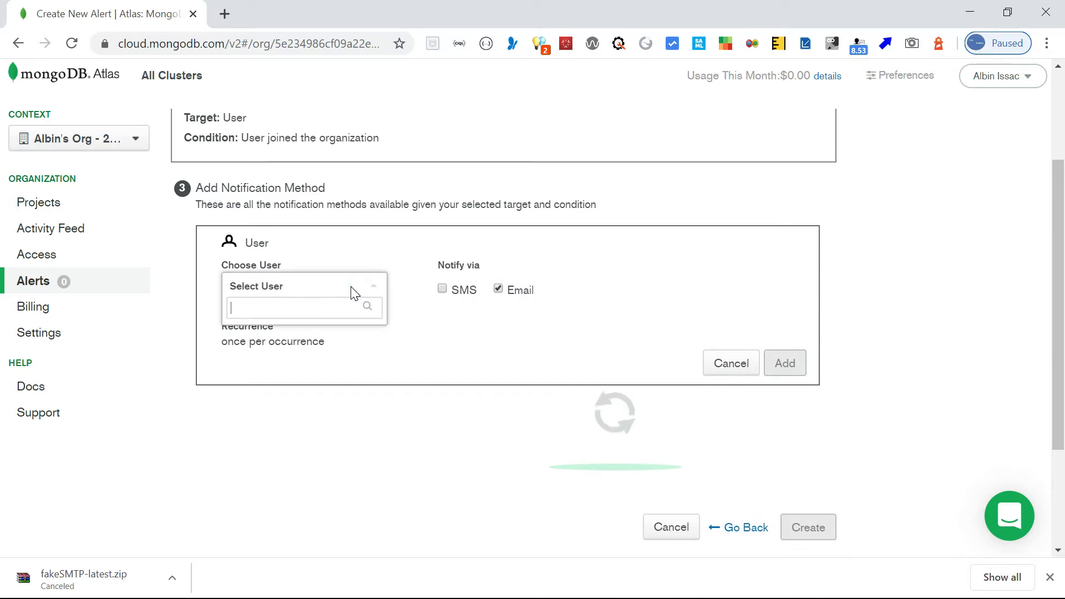
click(371, 266)
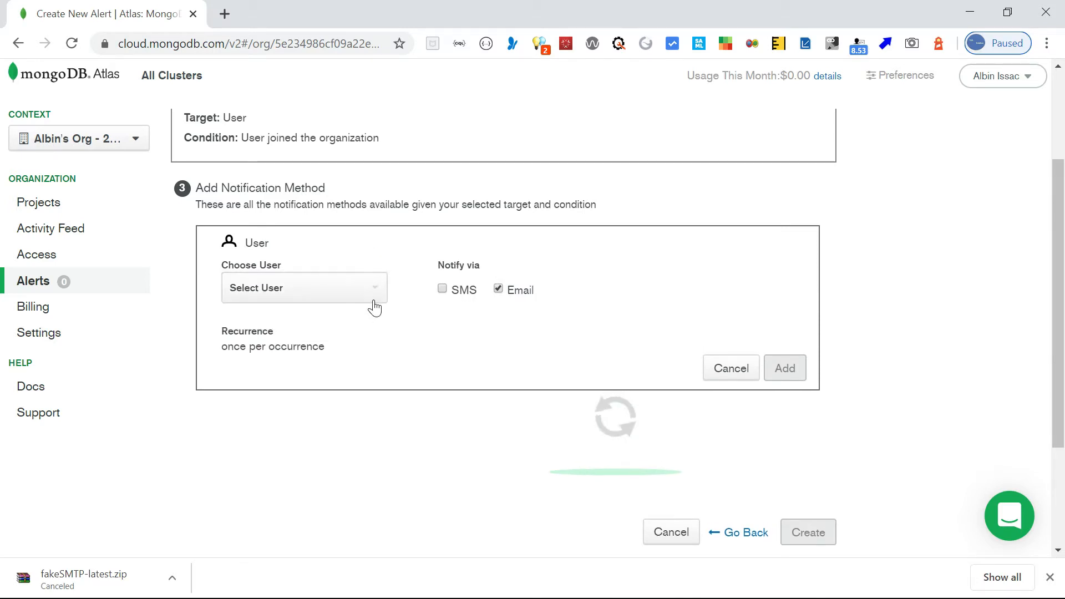
click(368, 290)
click(721, 371)
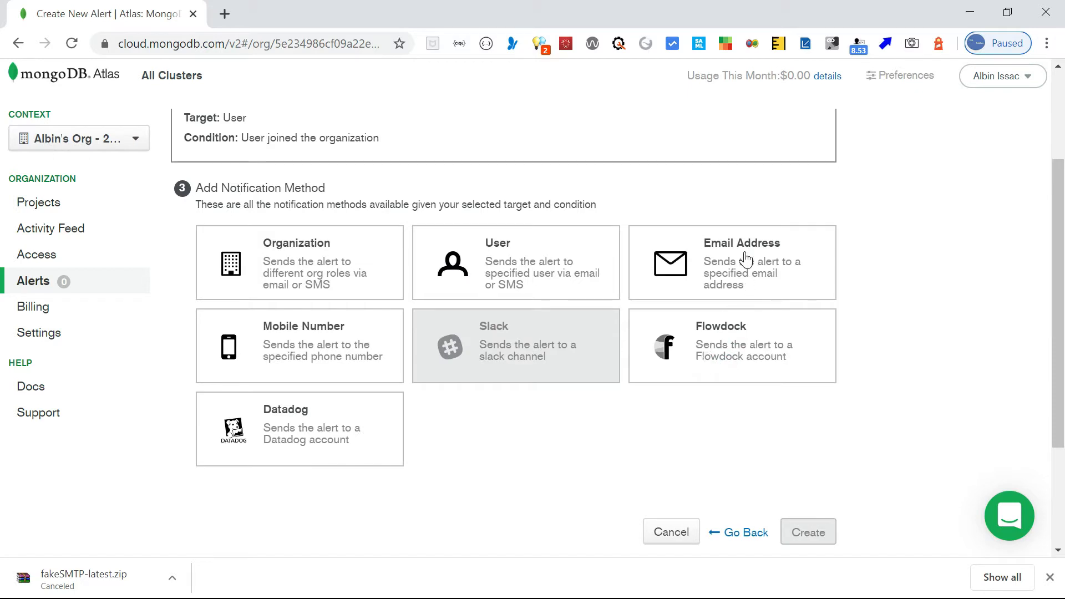
mouse_move(535, 345)
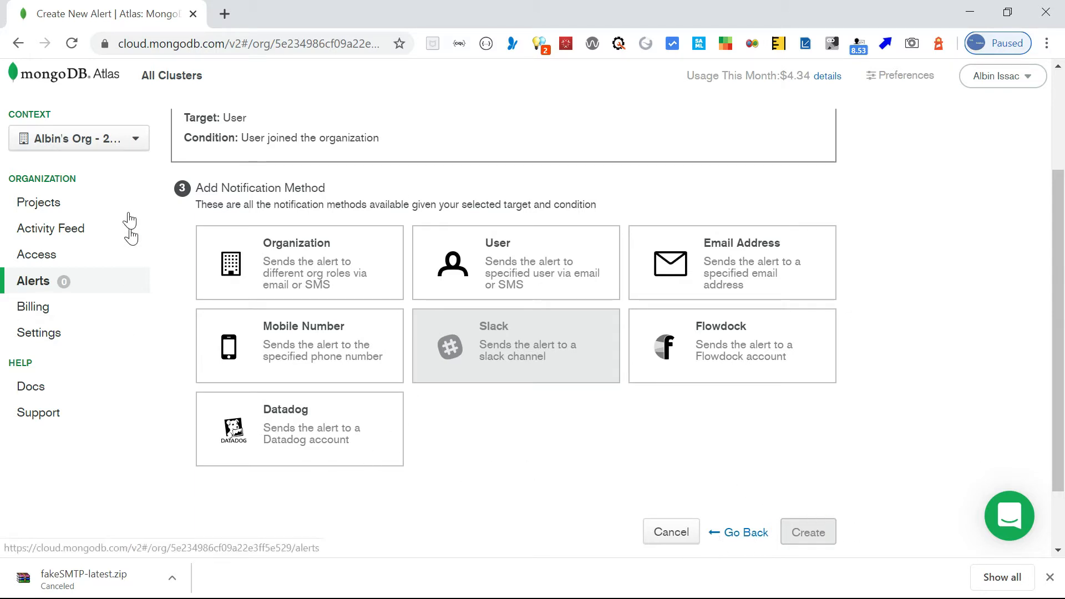
Switch to Project 0 of the 2020-01-07 organization and show its Alert Settings.
click(135, 139)
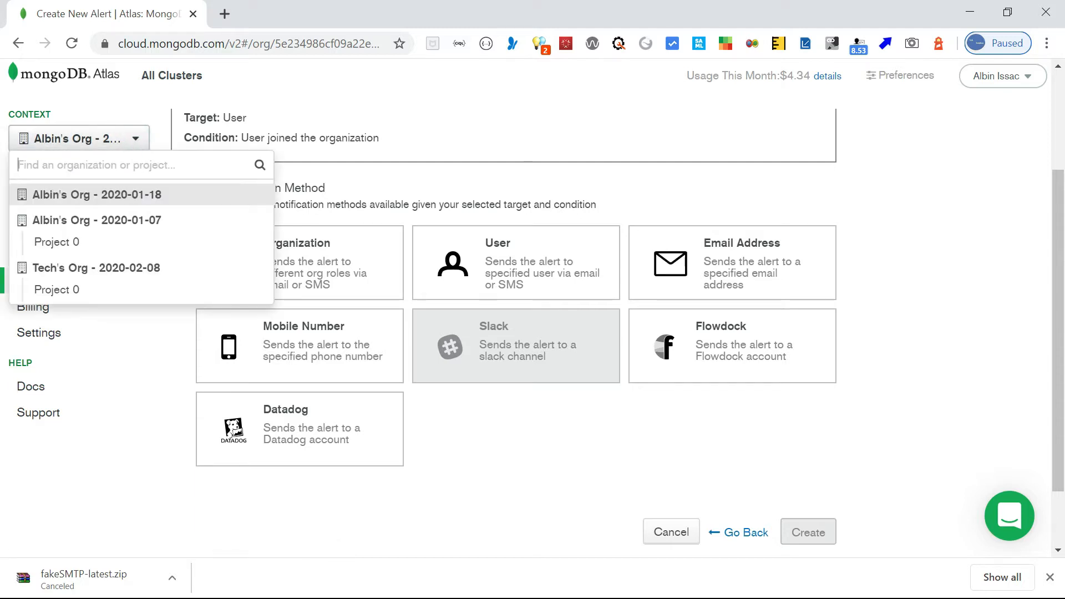
click(70, 244)
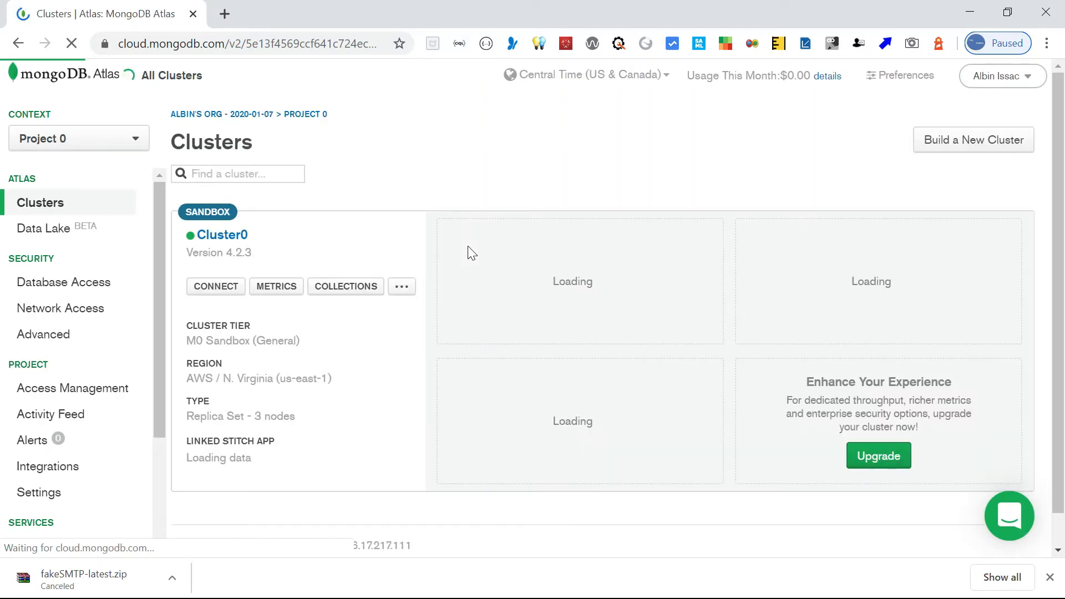
click(34, 451)
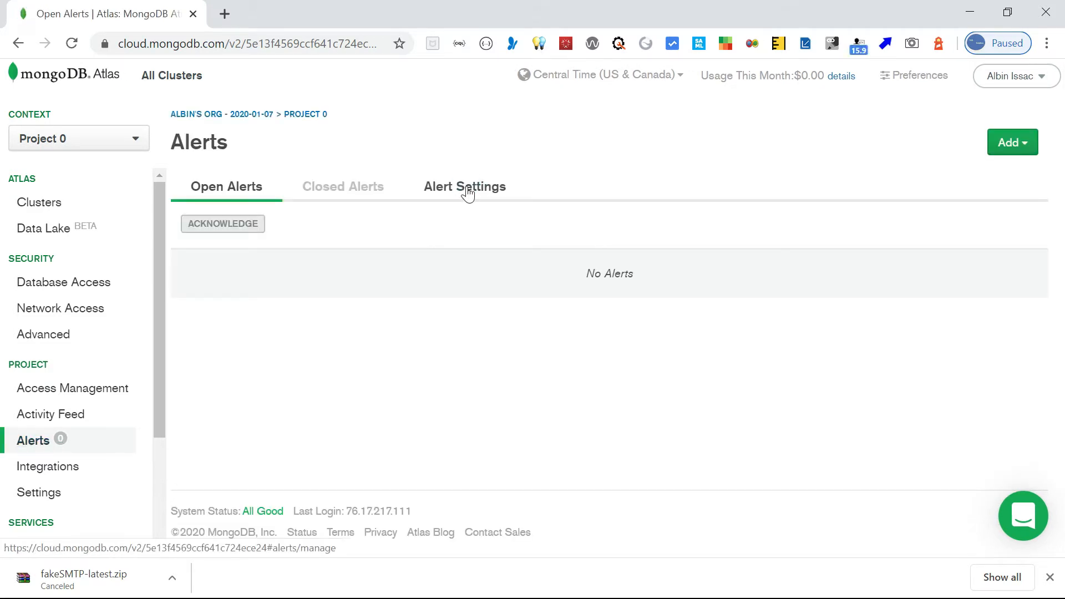
click(468, 195)
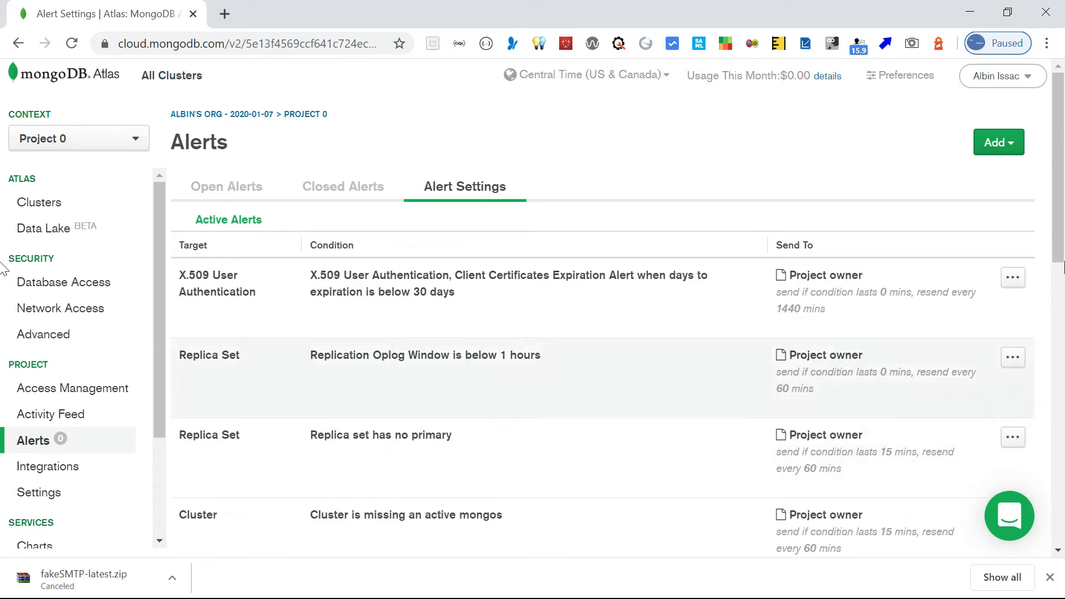
Start a new project-level alert from the Add menu.
scroll(1059, 198, down, 7)
scroll(1062, 166, up, 7)
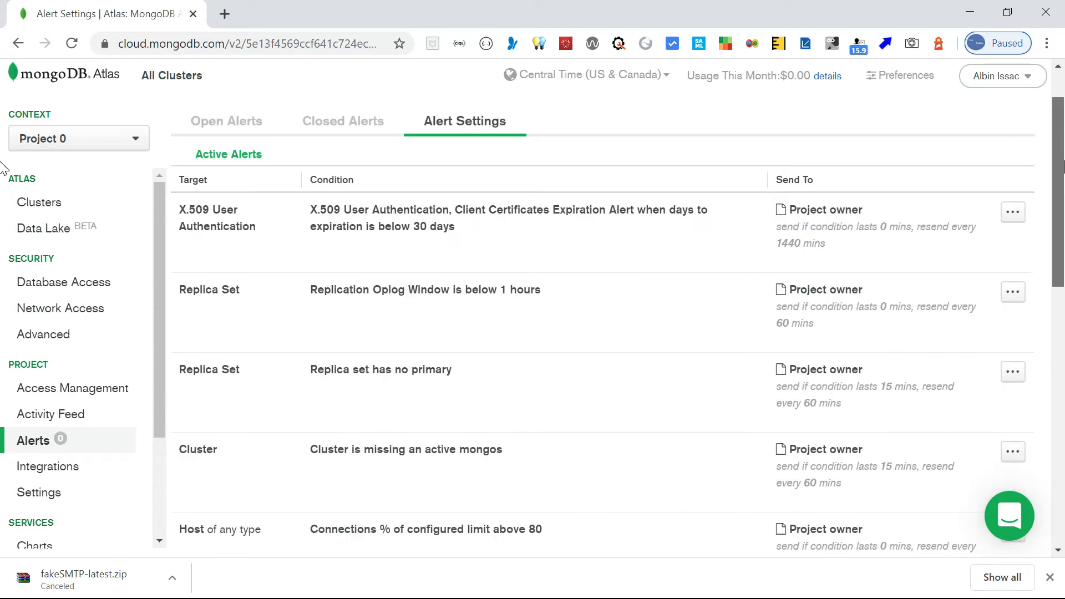
click(997, 142)
click(919, 169)
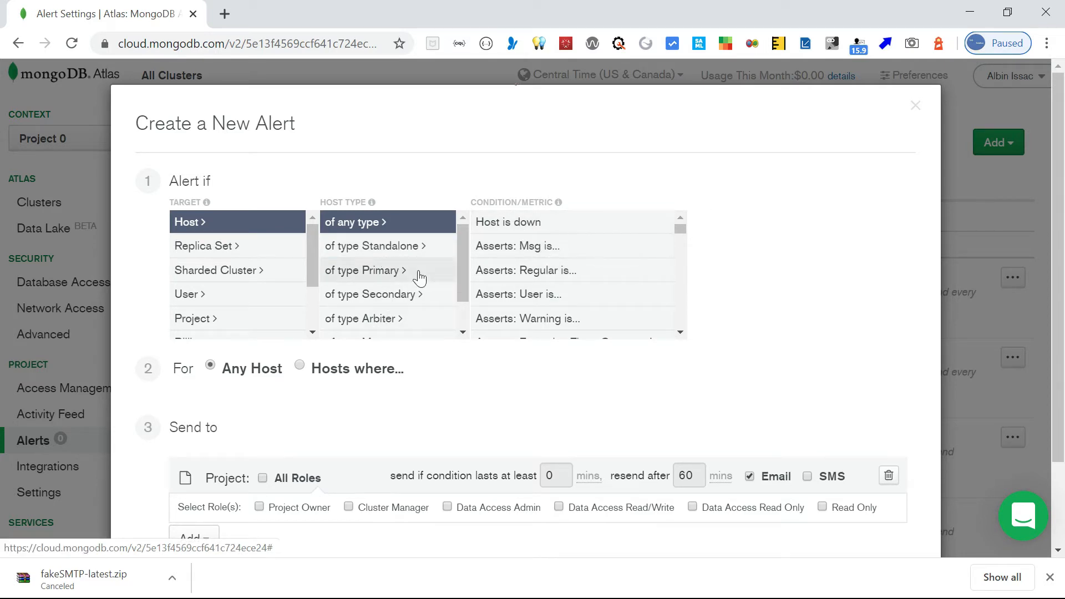
Set the alert target to User and view the available recipient types.
click(192, 297)
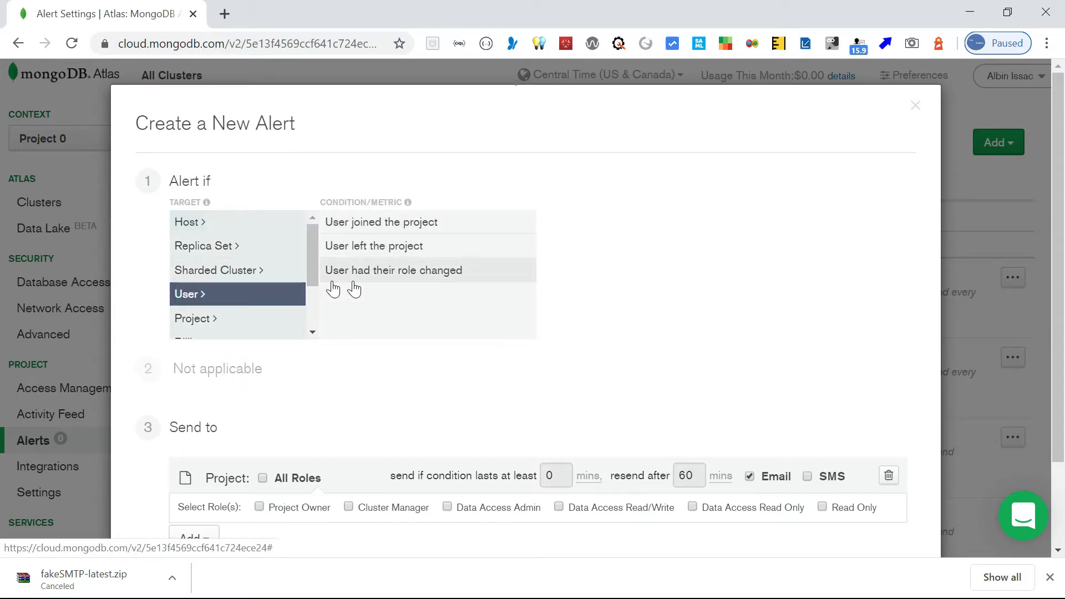
drag(313, 239, 311, 283)
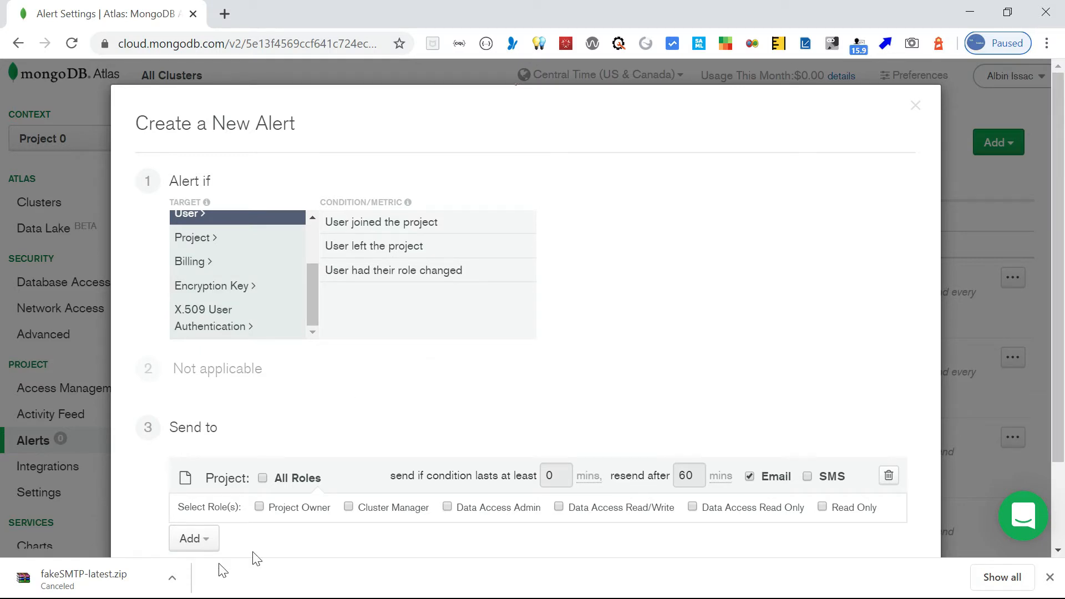
click(208, 539)
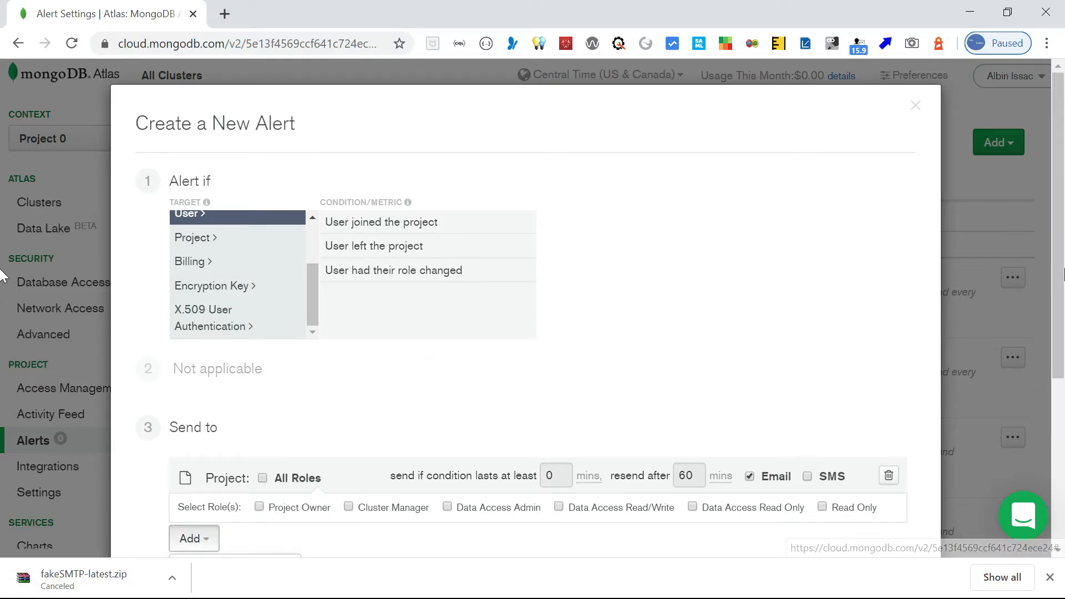
scroll(1058, 259, down, 5)
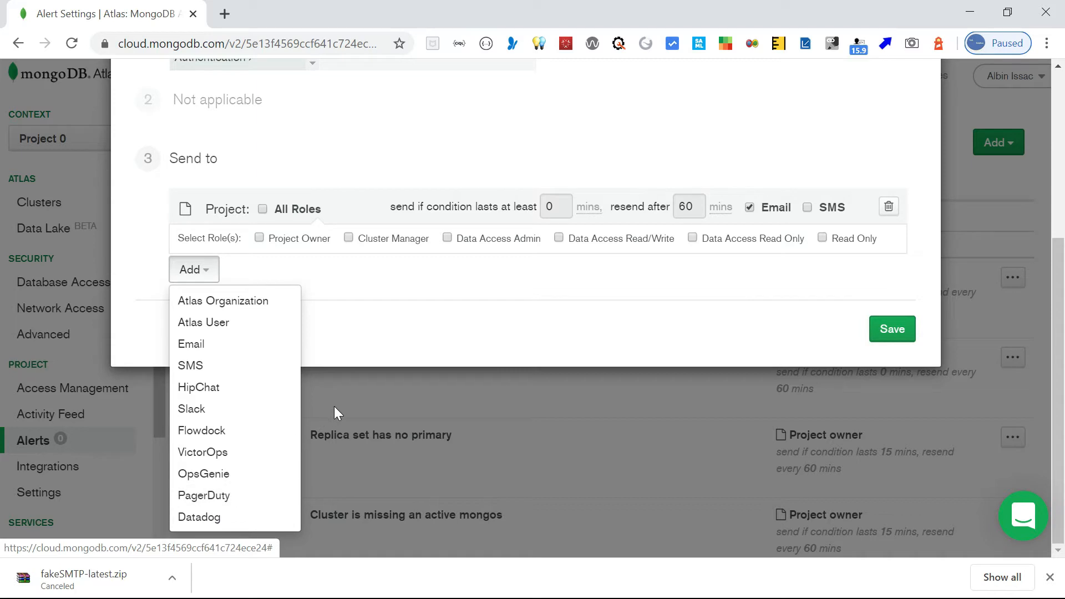
Scroll through the rest of the alert form and close it without saving.
drag(1058, 347, 1058, 158)
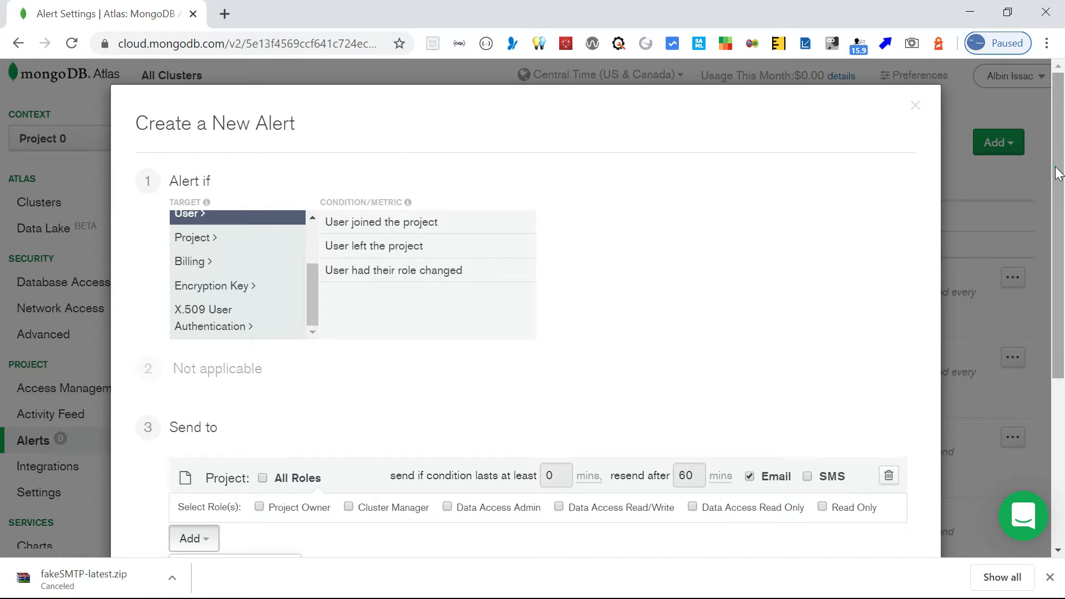
scroll(1058, 266, down, 2)
scroll(1058, 266, down, 3)
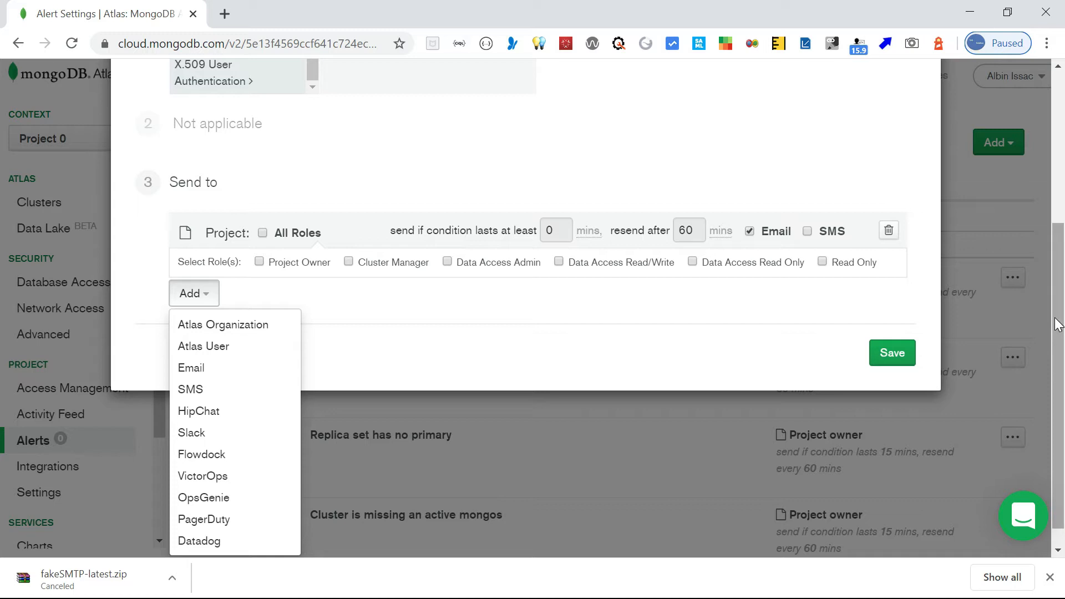
drag(1056, 325, 953, 103)
click(914, 109)
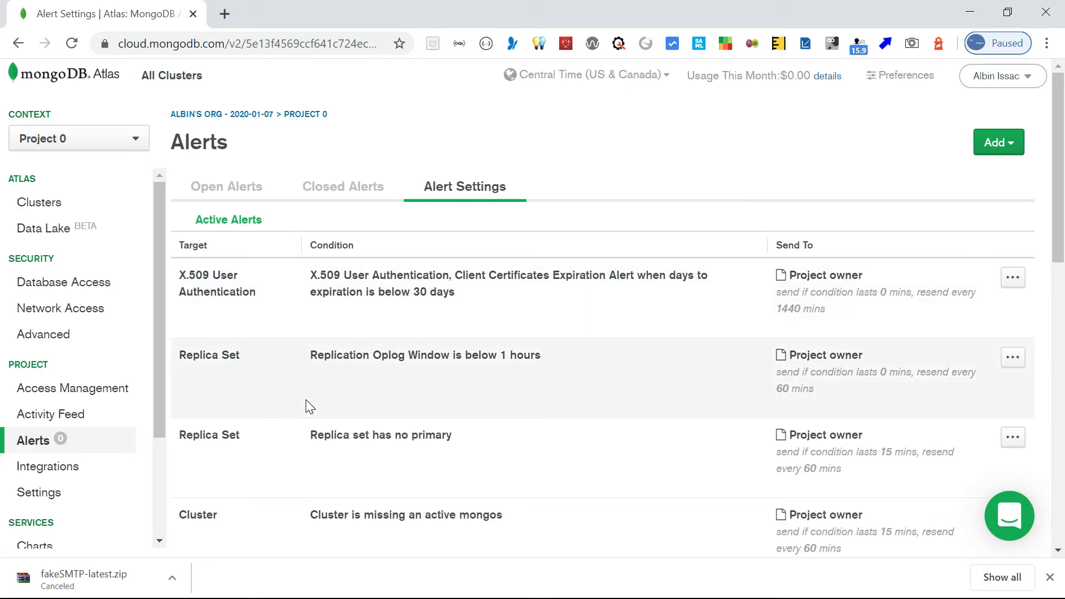
Open the Webhook Settings configuration from the project's Integrations page.
drag(154, 338, 155, 399)
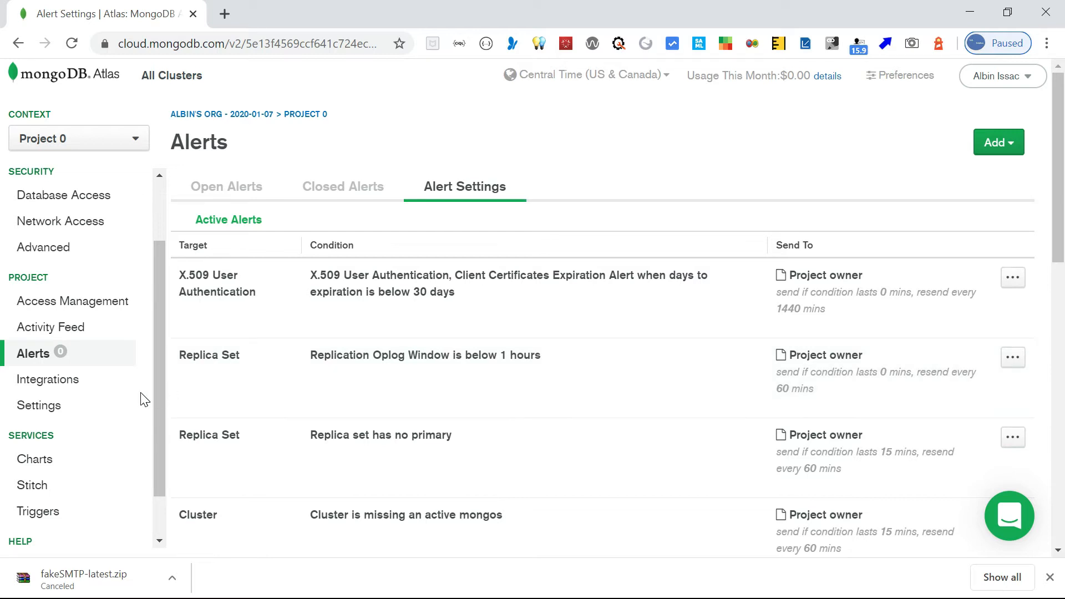
click(46, 382)
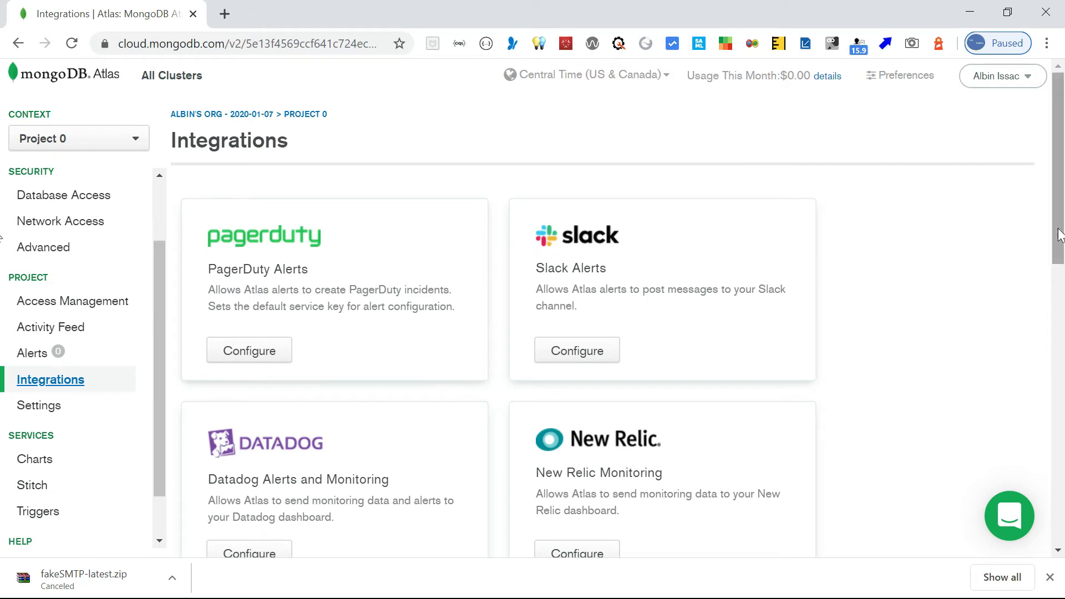
click(1057, 198)
drag(1059, 225, 1063, 501)
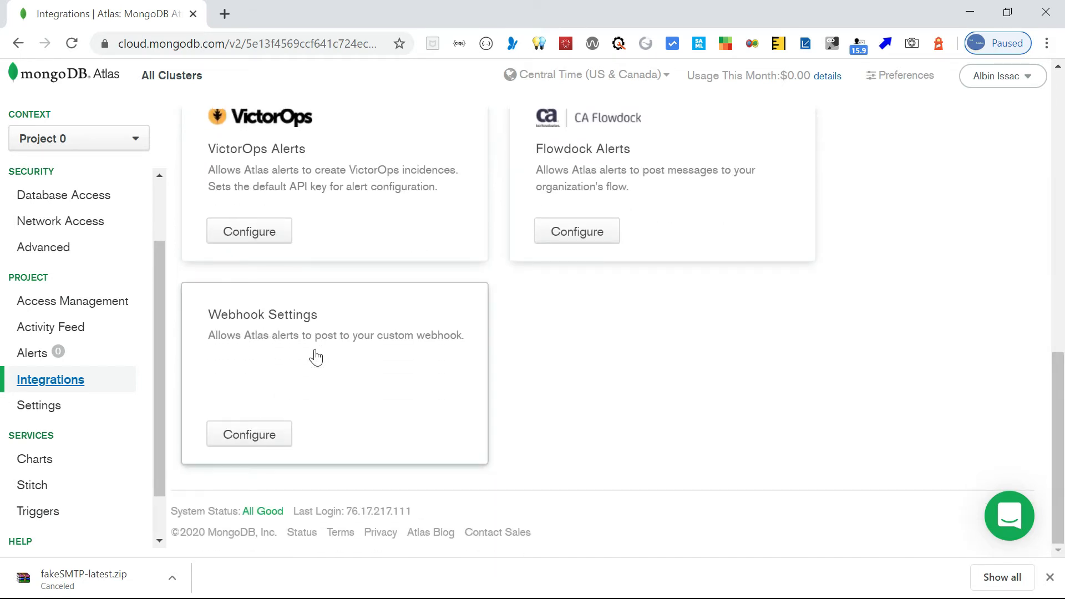
click(265, 440)
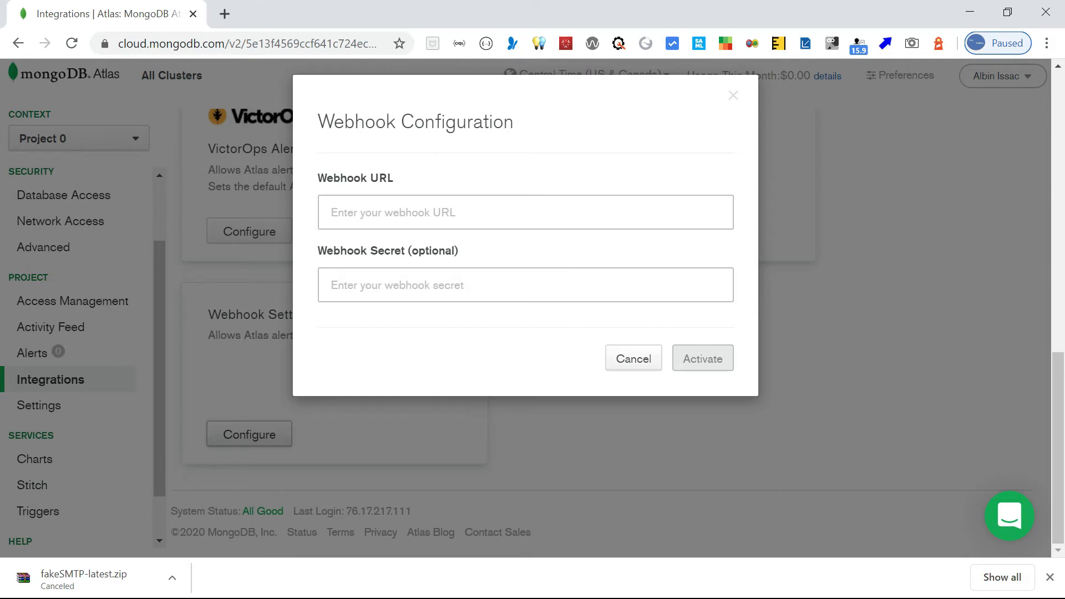
In Eclipse, review the servlet's doPost handler and the request-body printing block in doGet.
key(alt+Tab)
key(alt+Tab)
key(alt+Tab)
key(alt+Tab)
key(alt+Tab)
key(alt+Tab)
key(alt+Tab)
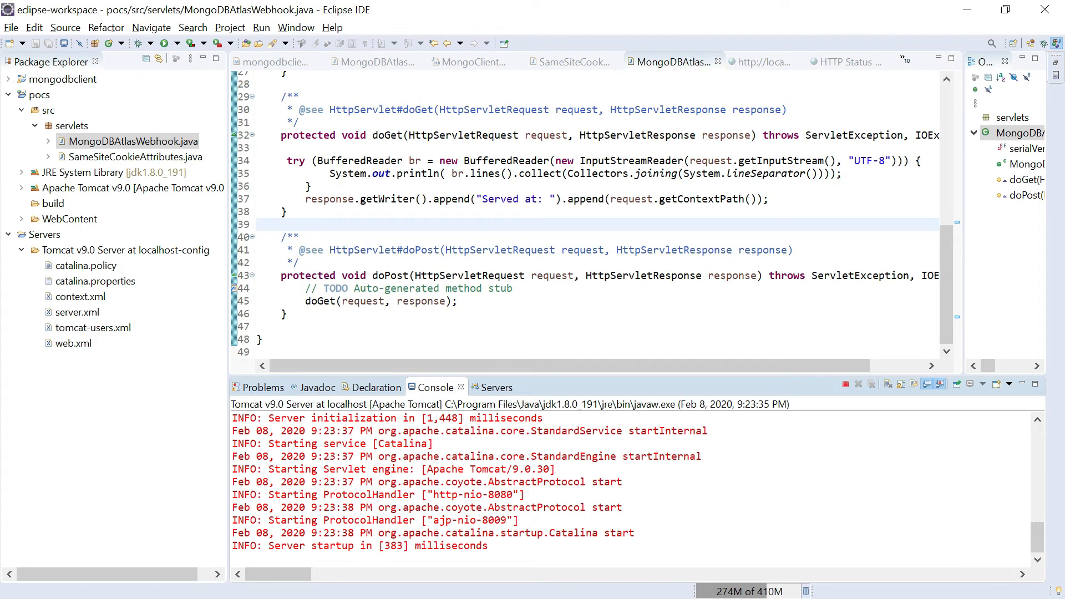
double_click(391, 276)
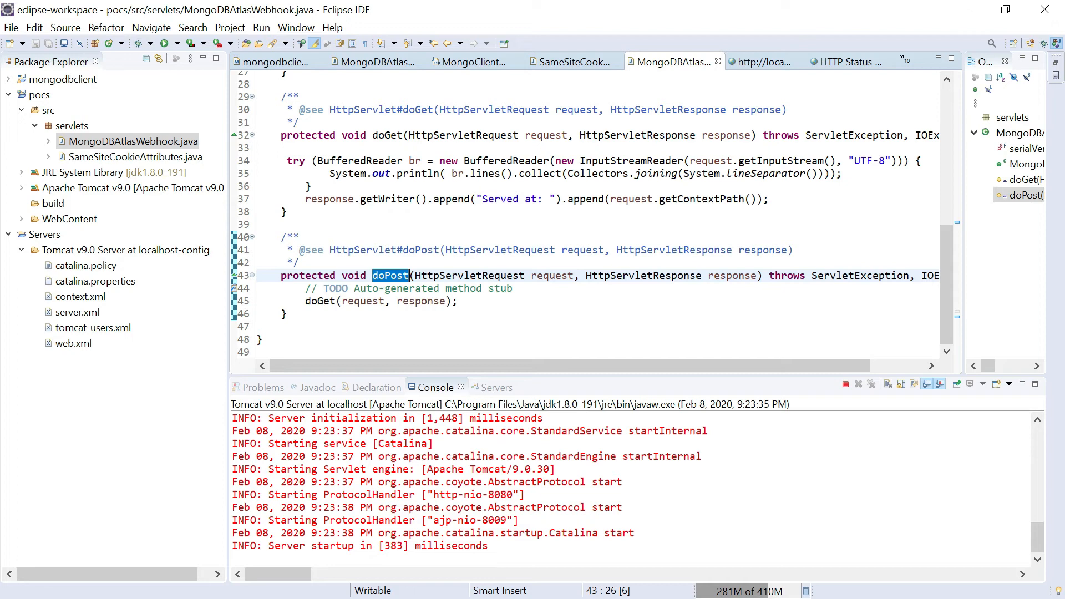
mouse_move(941, 295)
mouse_down()
mouse_move(939, 163)
mouse_move(940, 301)
mouse_up()
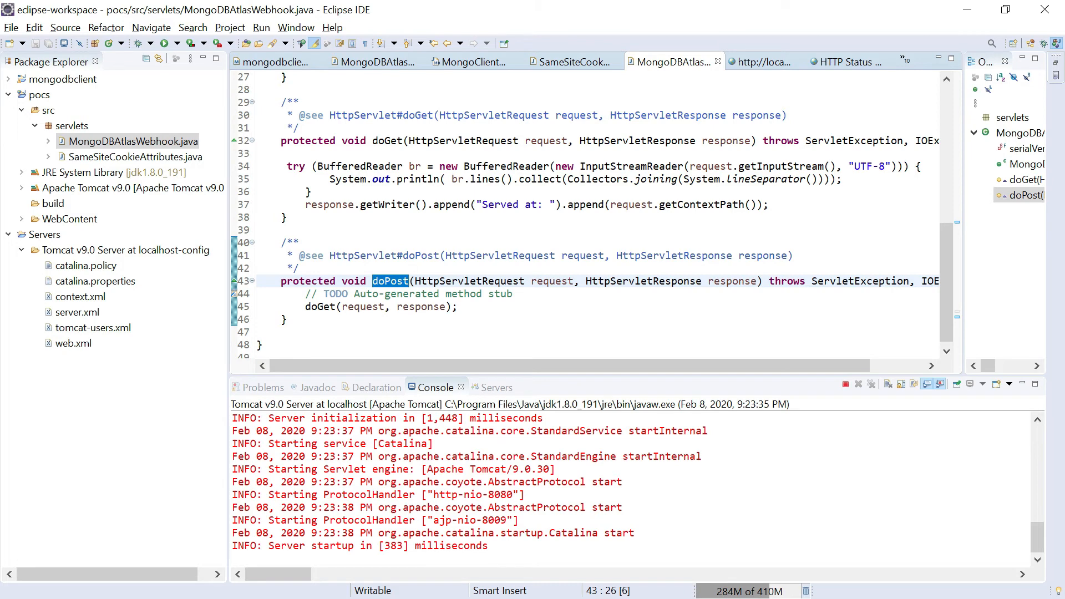
drag(285, 165, 311, 192)
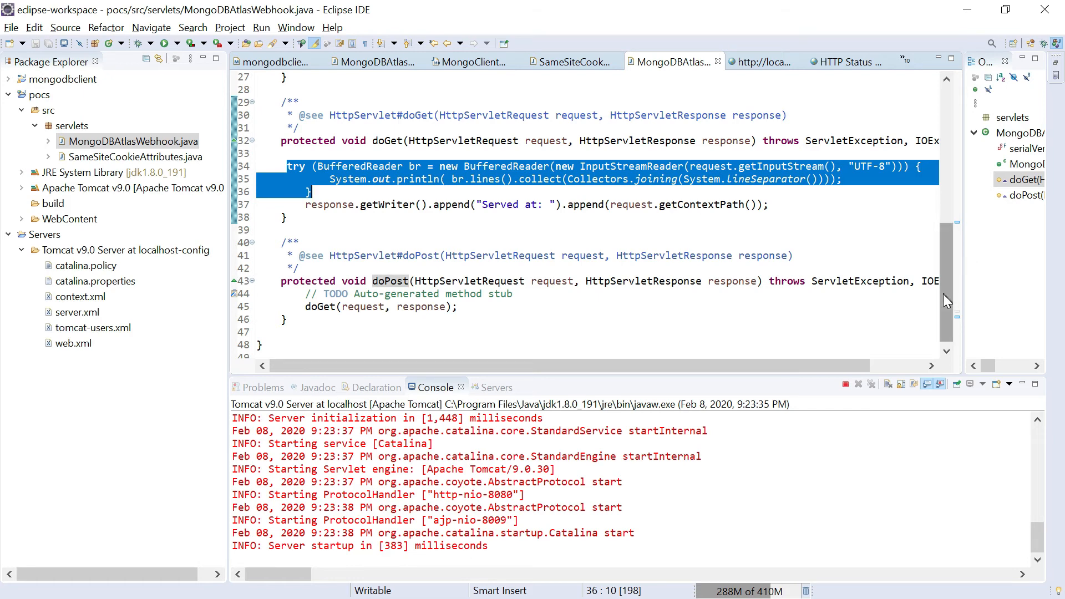
click(952, 192)
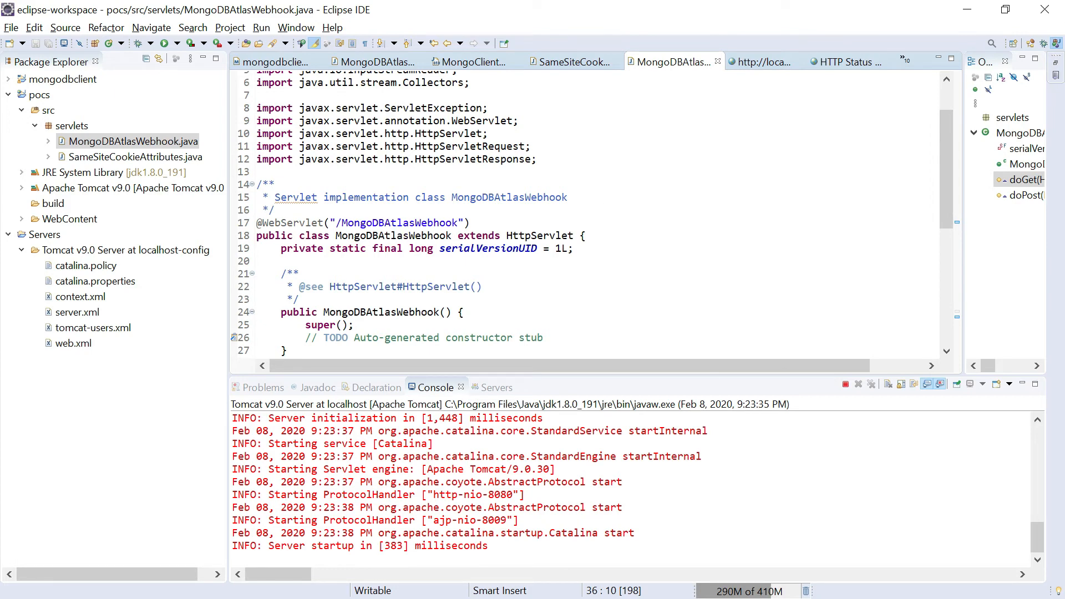
Show the servlet's 'Served at: /pocs' response in the internal browser and copy its localhost URL.
click(759, 61)
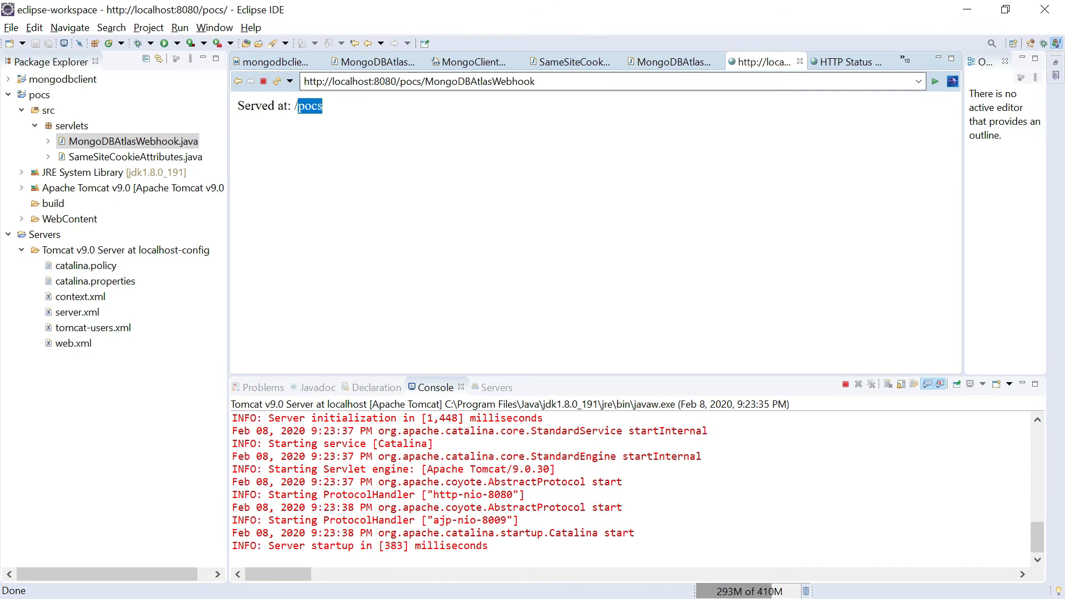
click(543, 81)
key(ctrl+c)
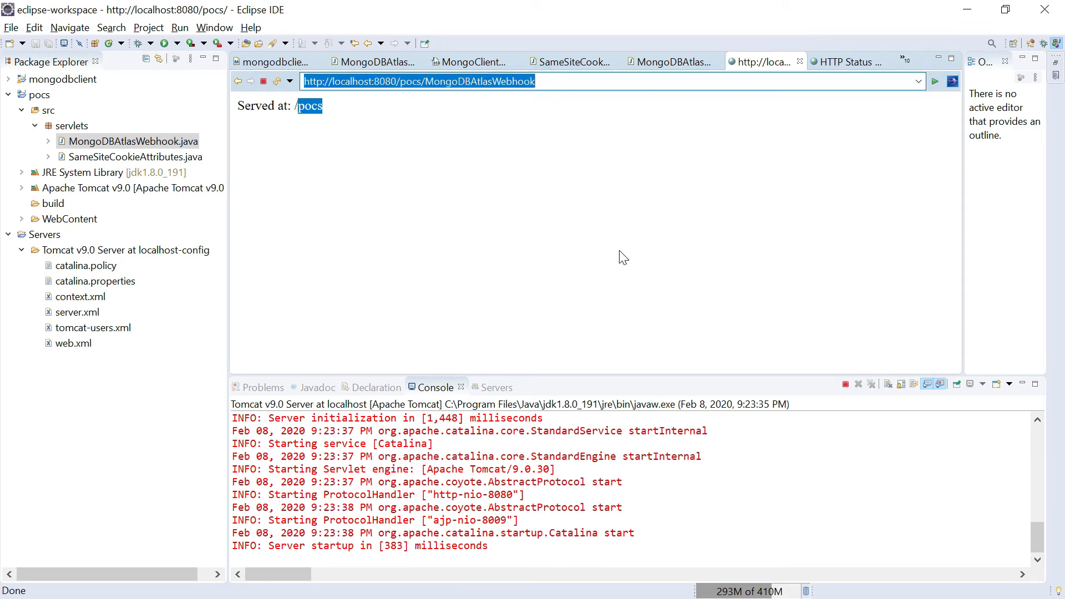
key(alt+Tab)
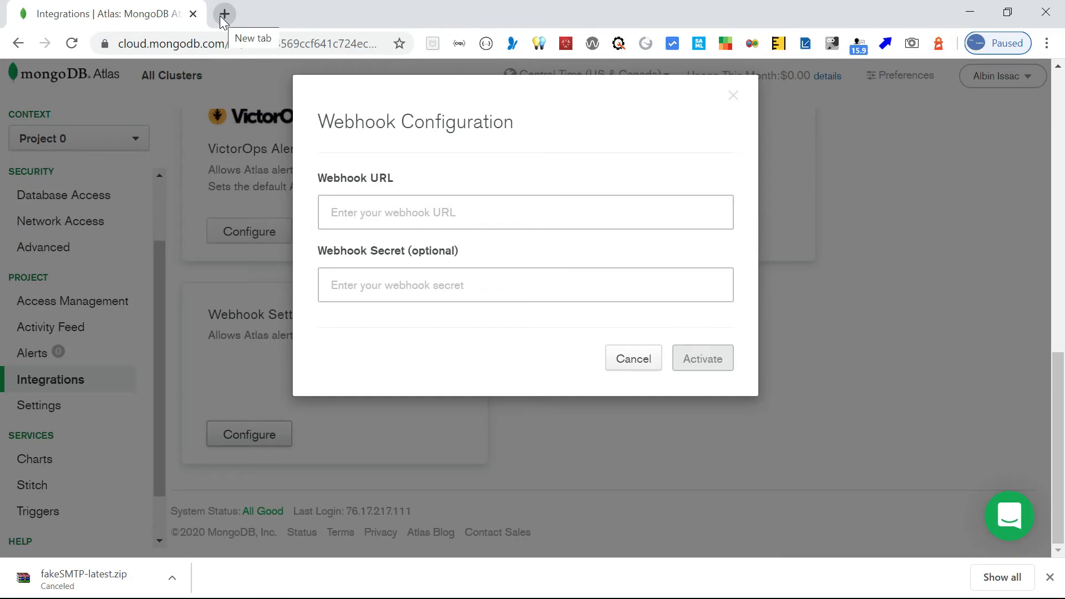
Load the servlet at cdn.albinsblog.com/pocs/MongoDBAtlasWebhook in a new Chrome tab.
click(223, 15)
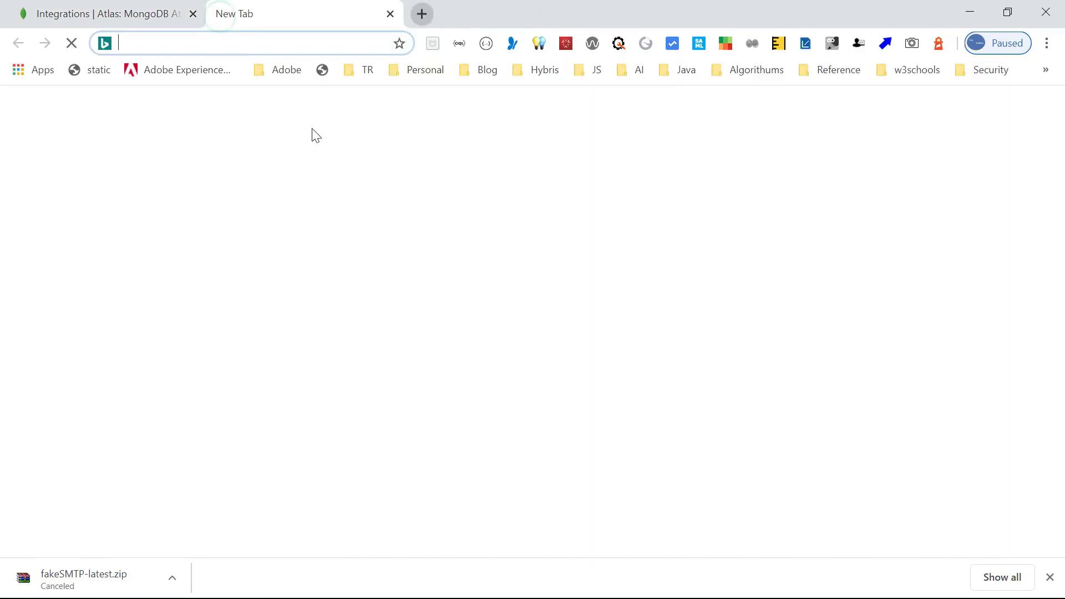
text(cdn.albinsblog.com)
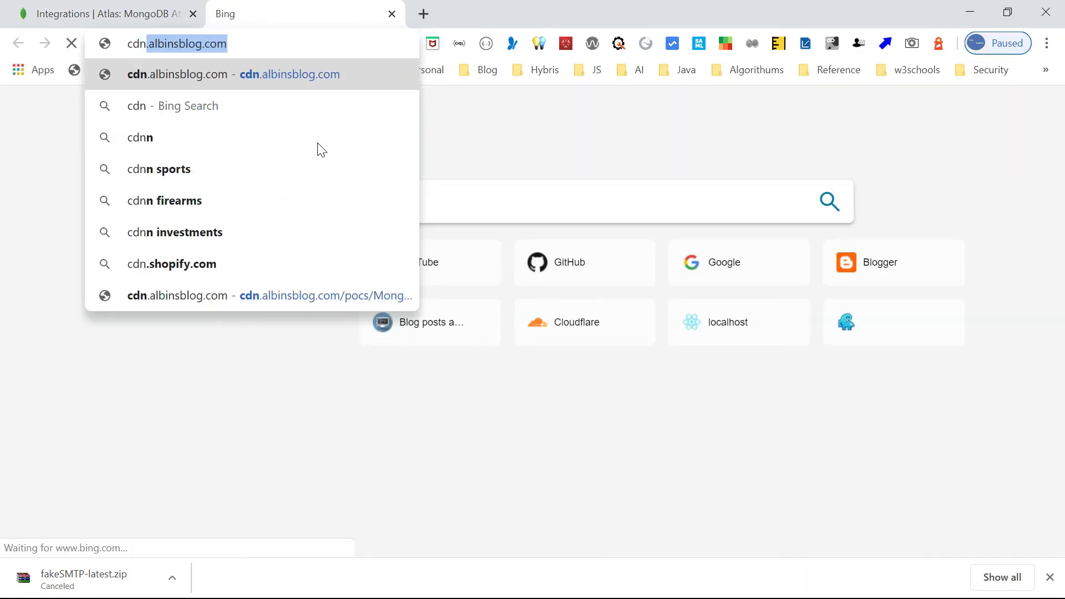
click(247, 41)
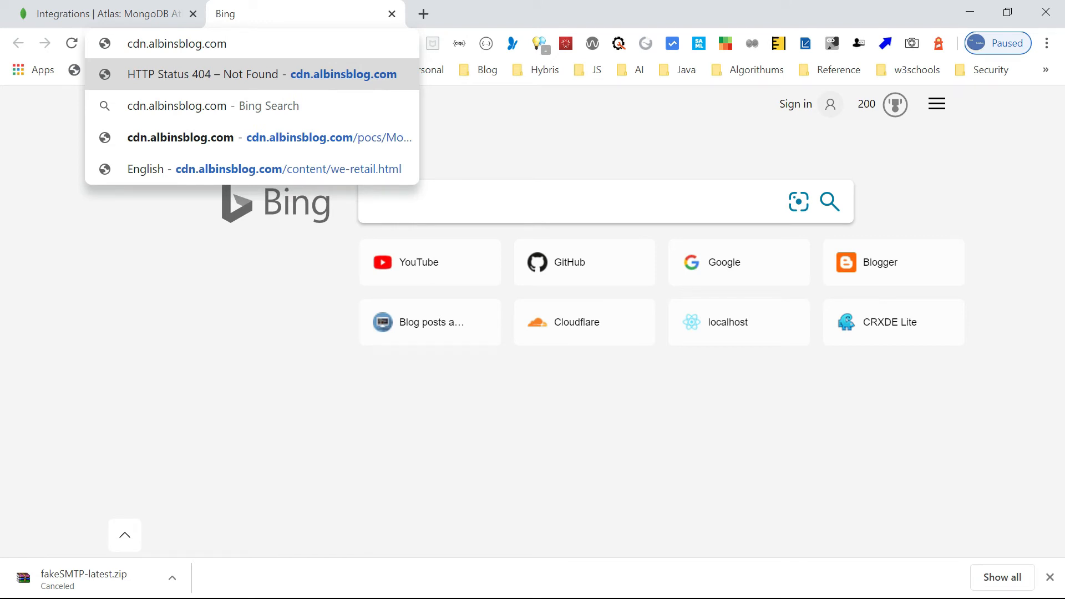
text(/)
key(ctrl+v)
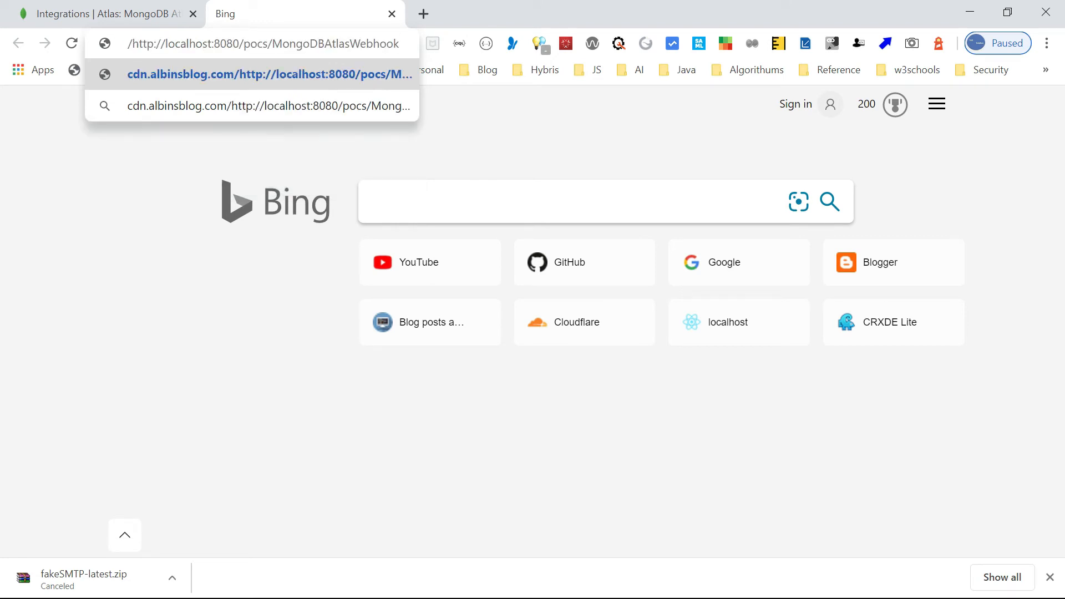
drag(132, 43, 239, 42)
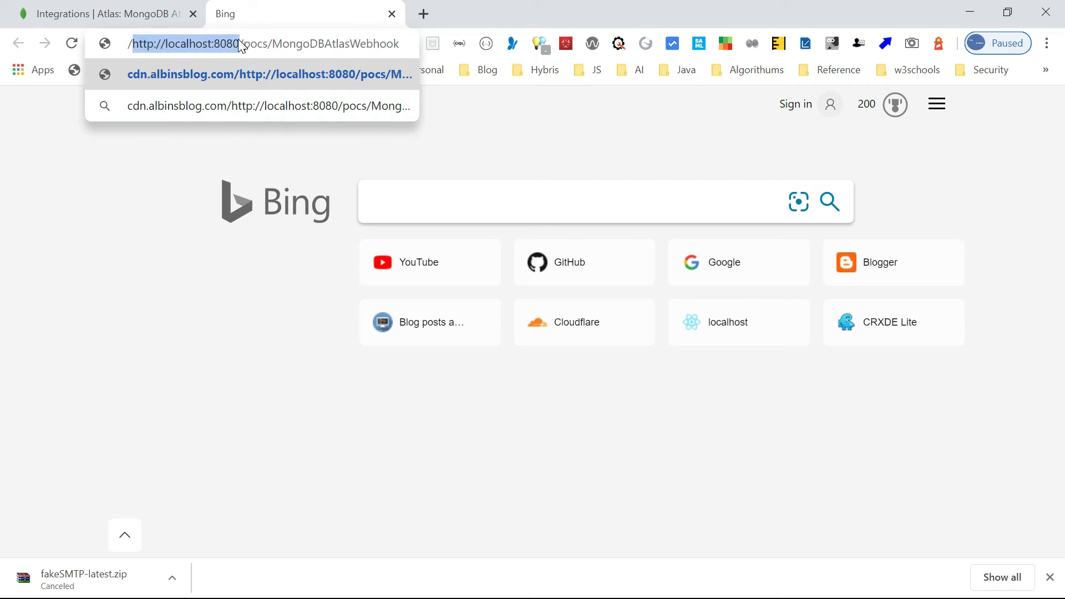
key(BackSpace)
key(BackSpace)
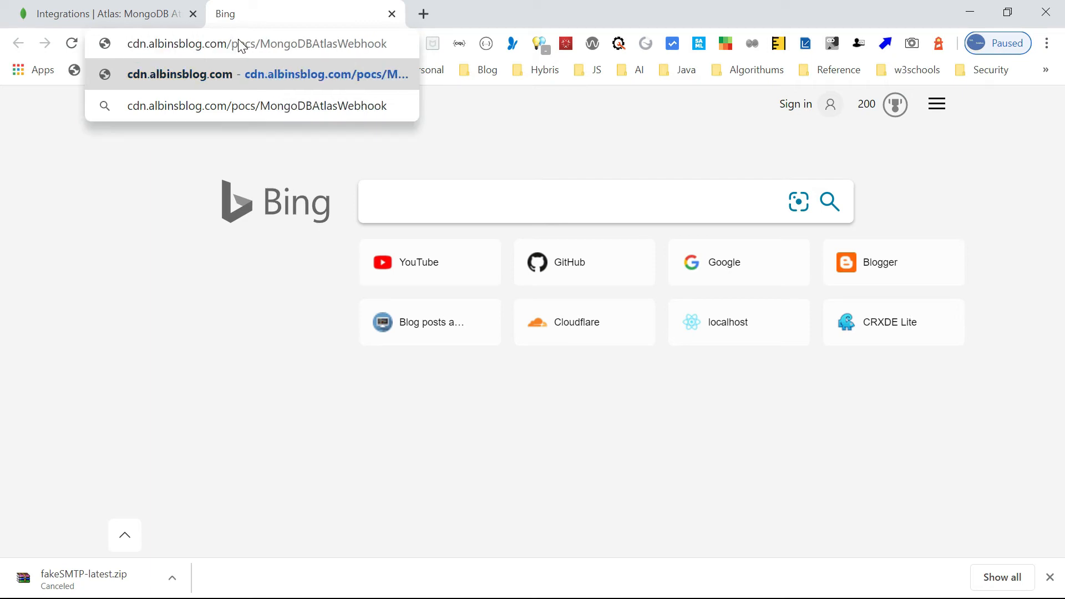
key(Return)
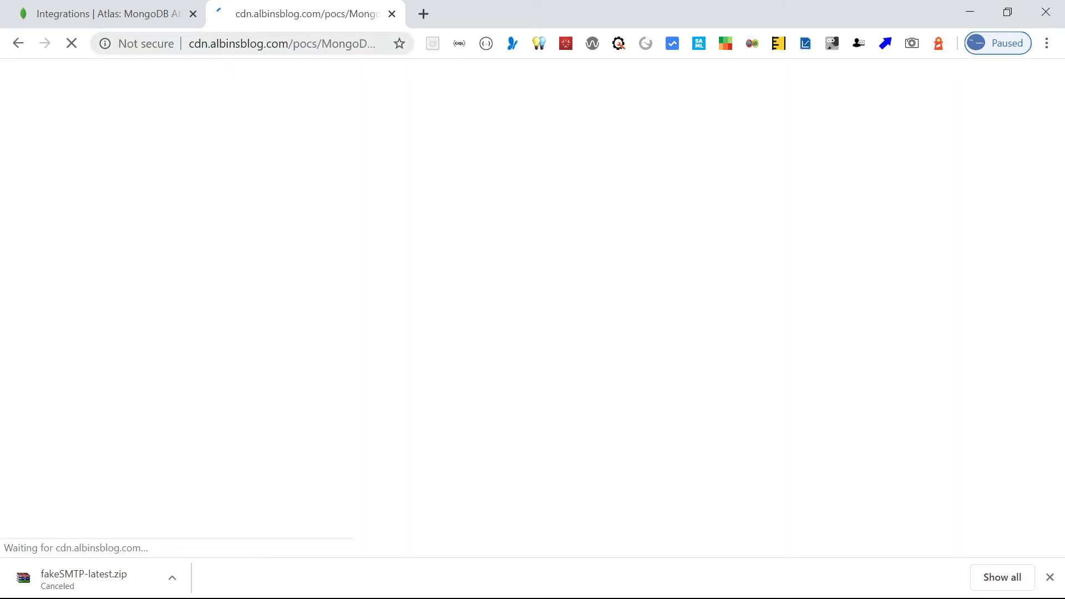
Copy the public webhook URL from the address bar.
click(275, 47)
key(ctrl+c)
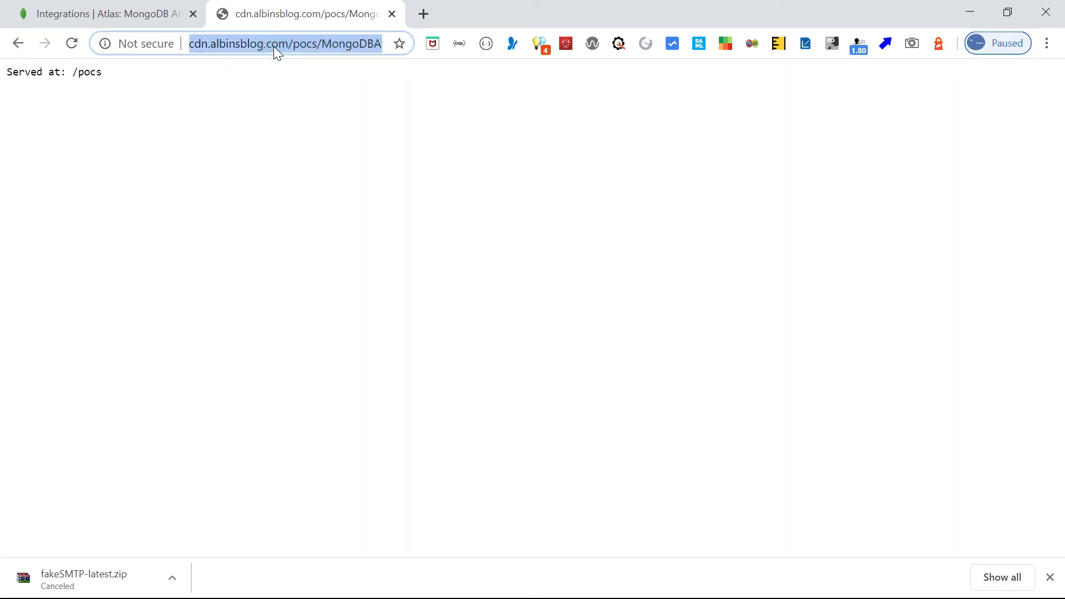
key(alt+Tab)
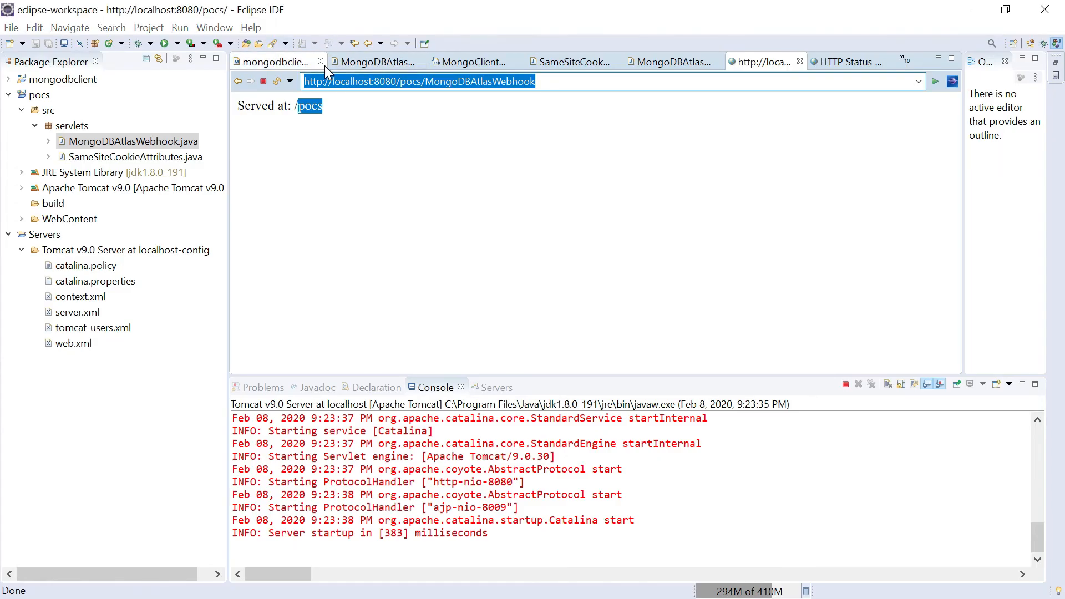
key(alt+Tab)
Set the Webhook URL to the public /pocs/MongoDBAtlasWebhook address and activate the integration.
click(115, 18)
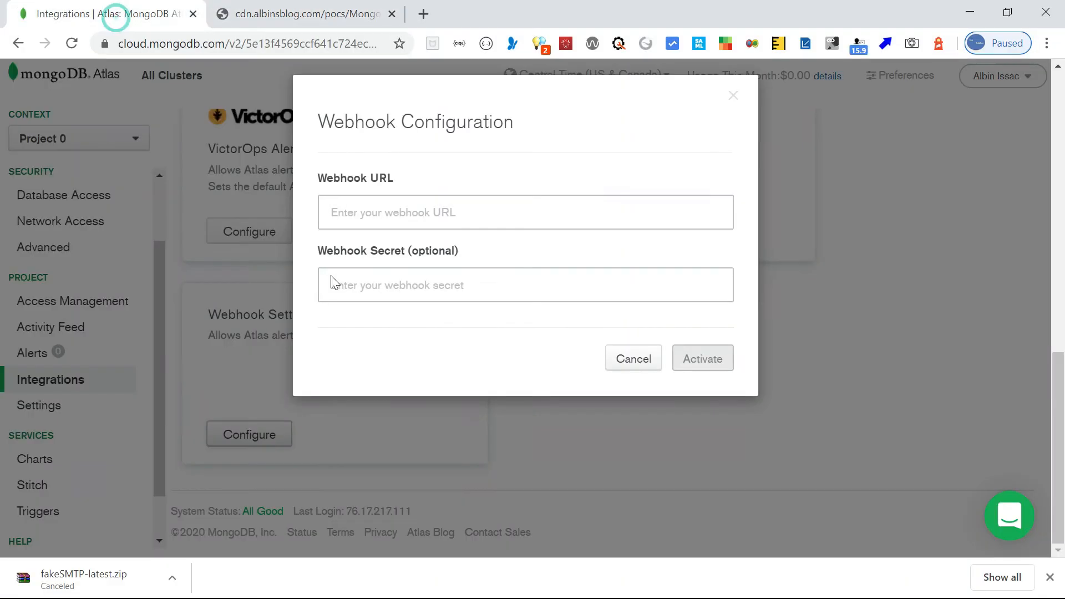
click(375, 209)
key(ctrl+v)
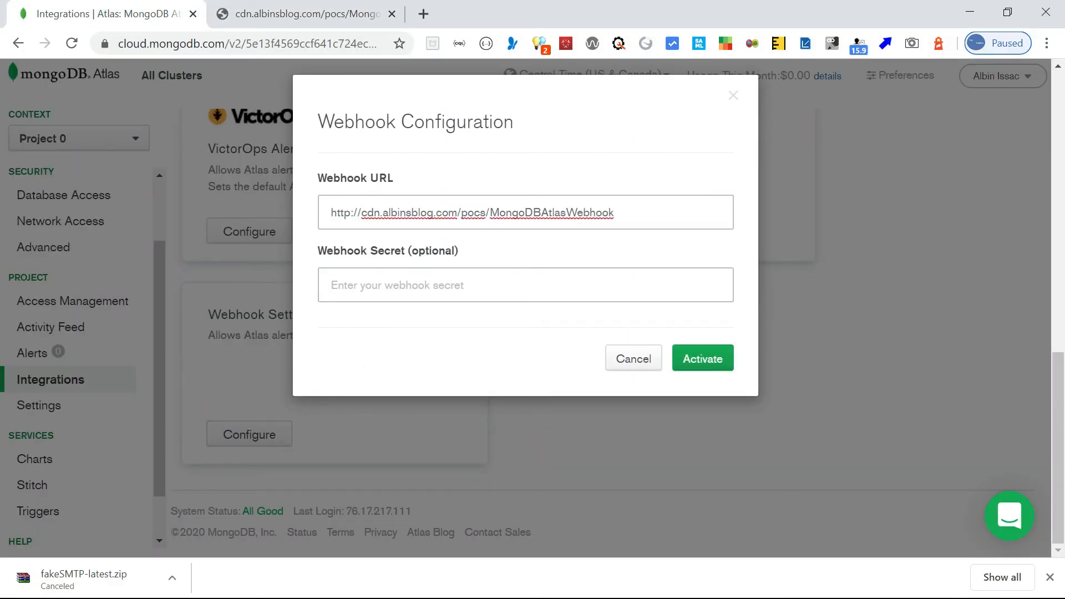
click(717, 365)
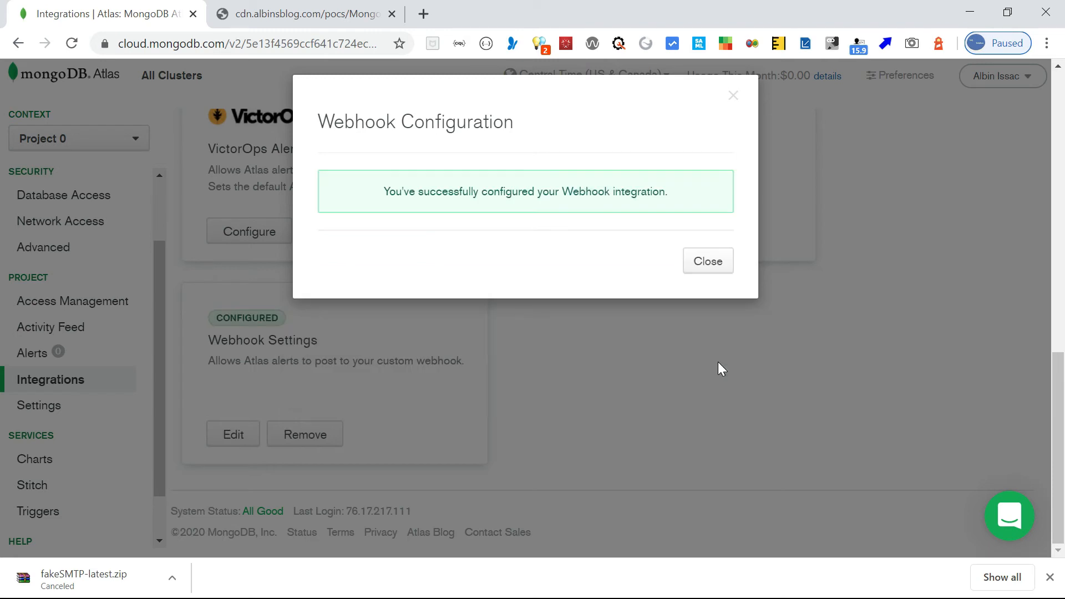
click(709, 262)
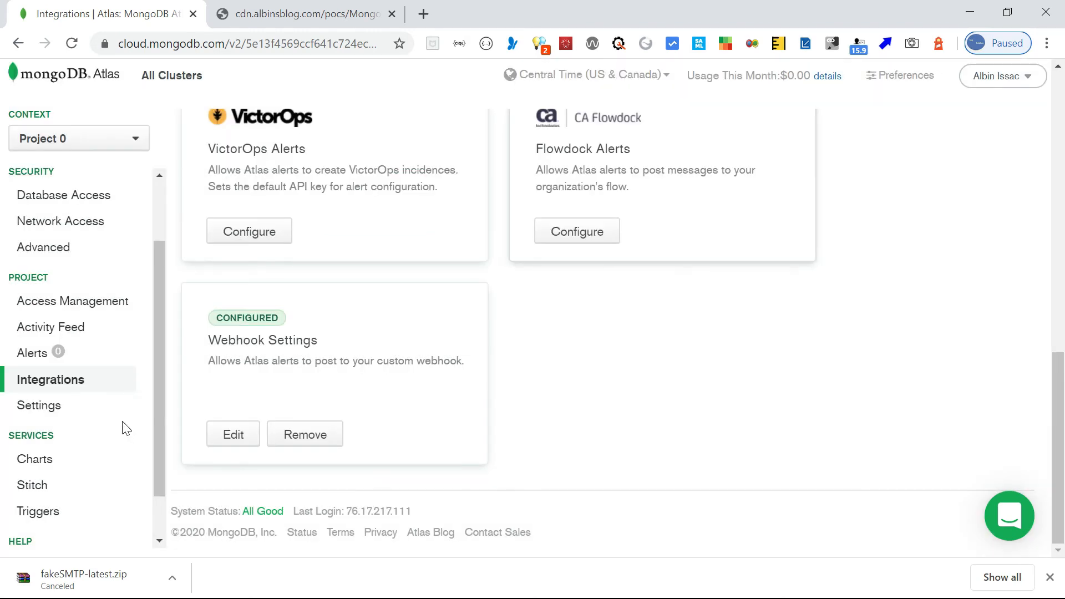
click(35, 360)
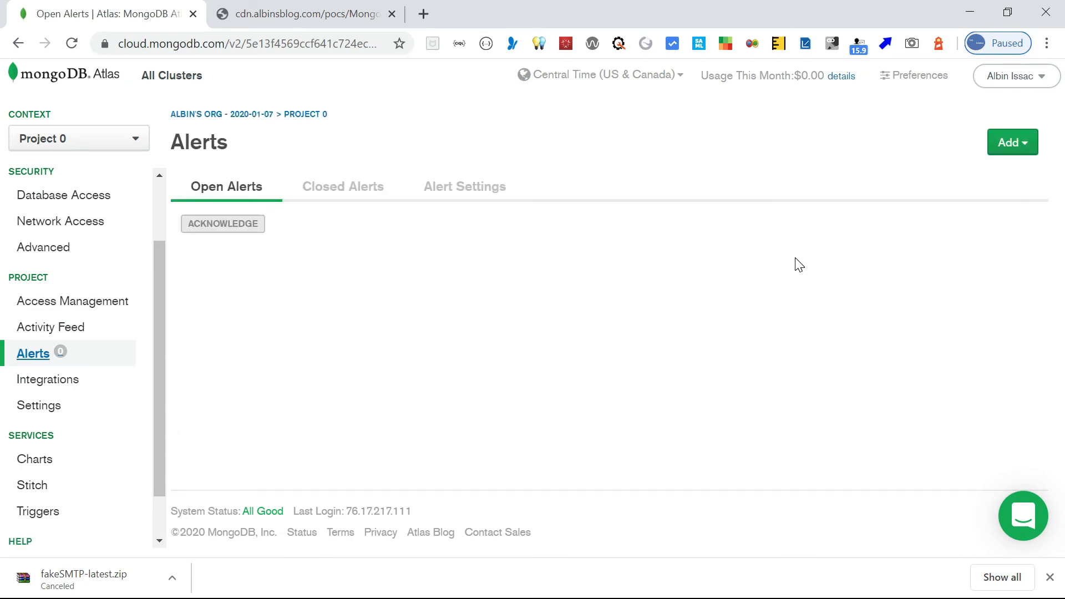
Create a new 'User had their role changed' alert and delete its default Project email recipient.
click(463, 188)
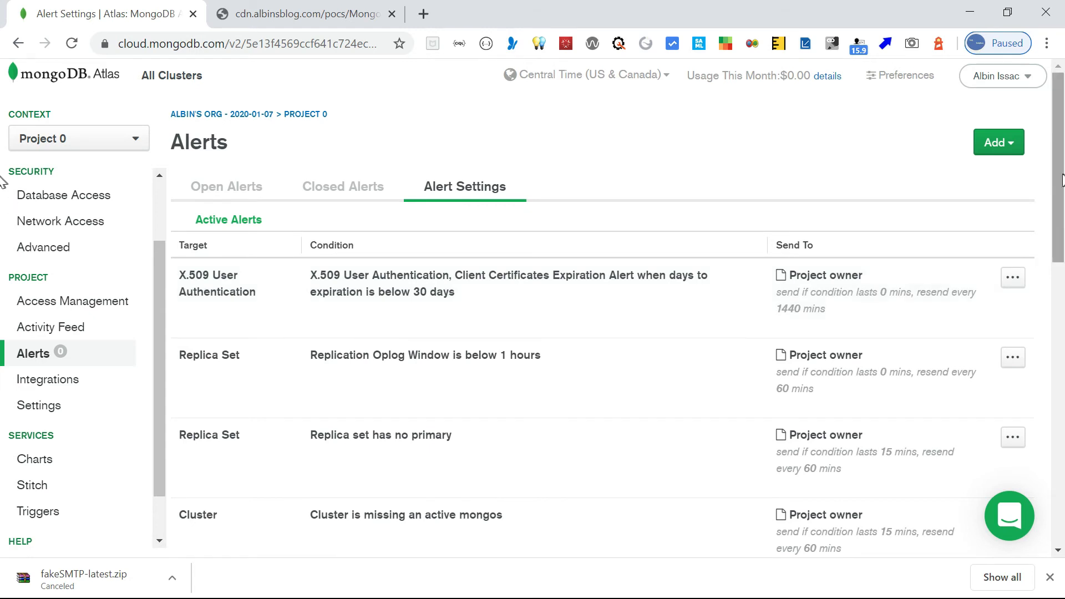
click(1009, 145)
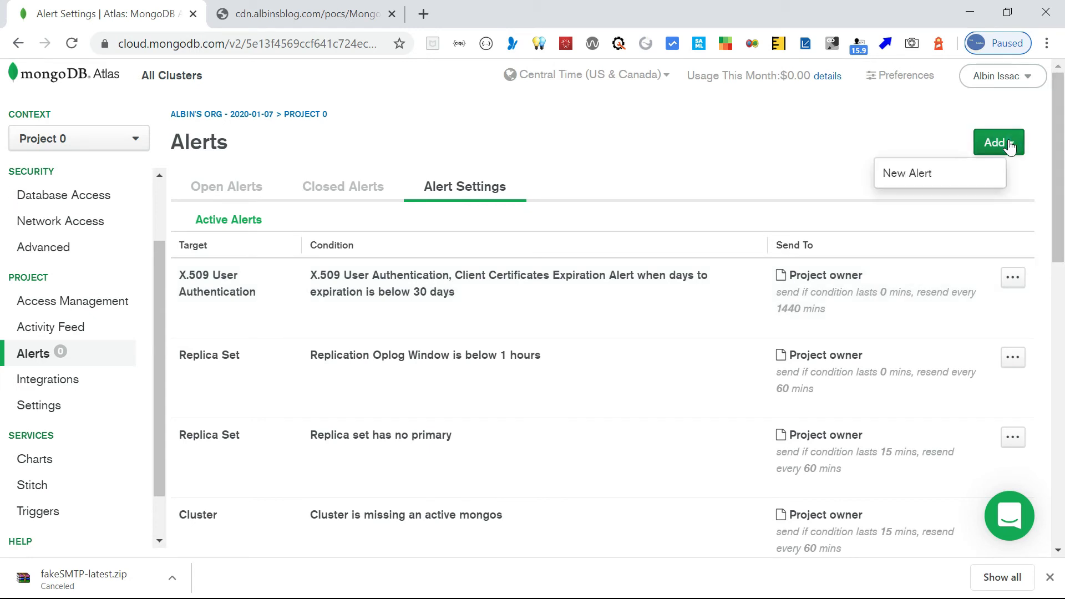
click(895, 171)
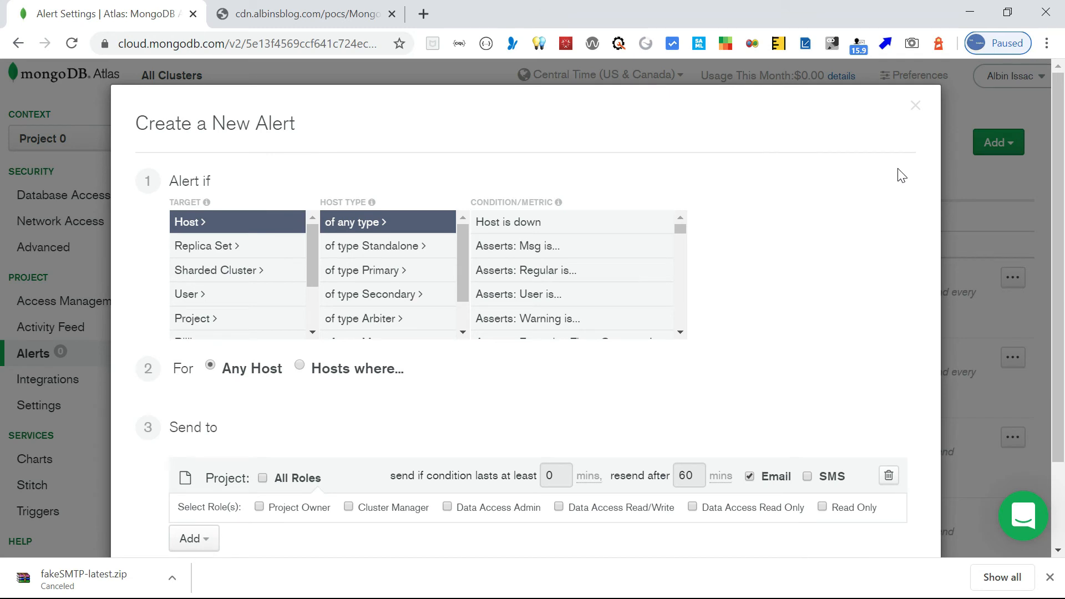
click(183, 293)
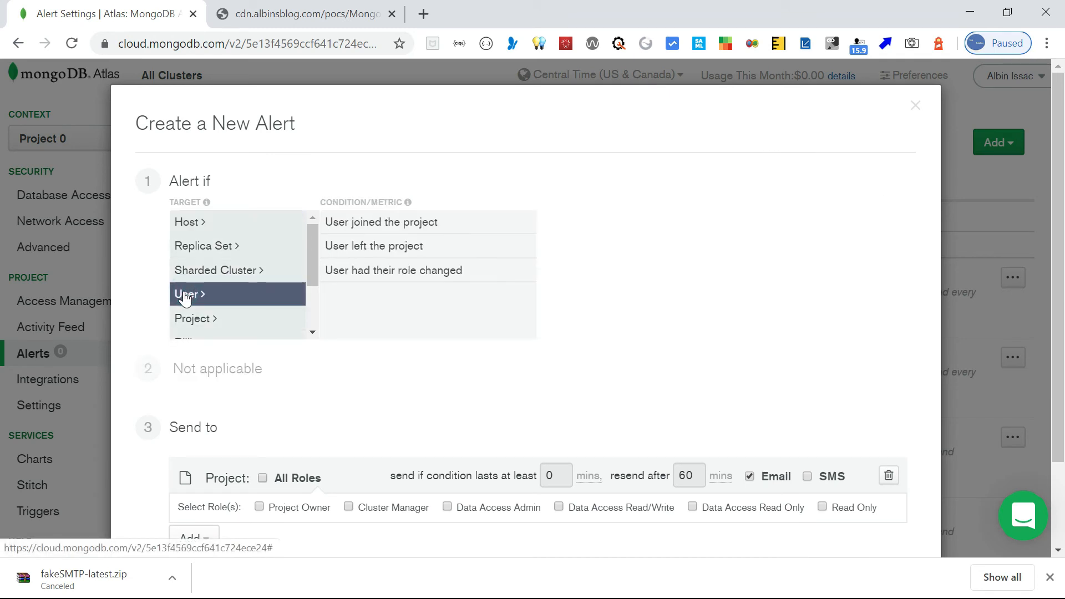
click(353, 273)
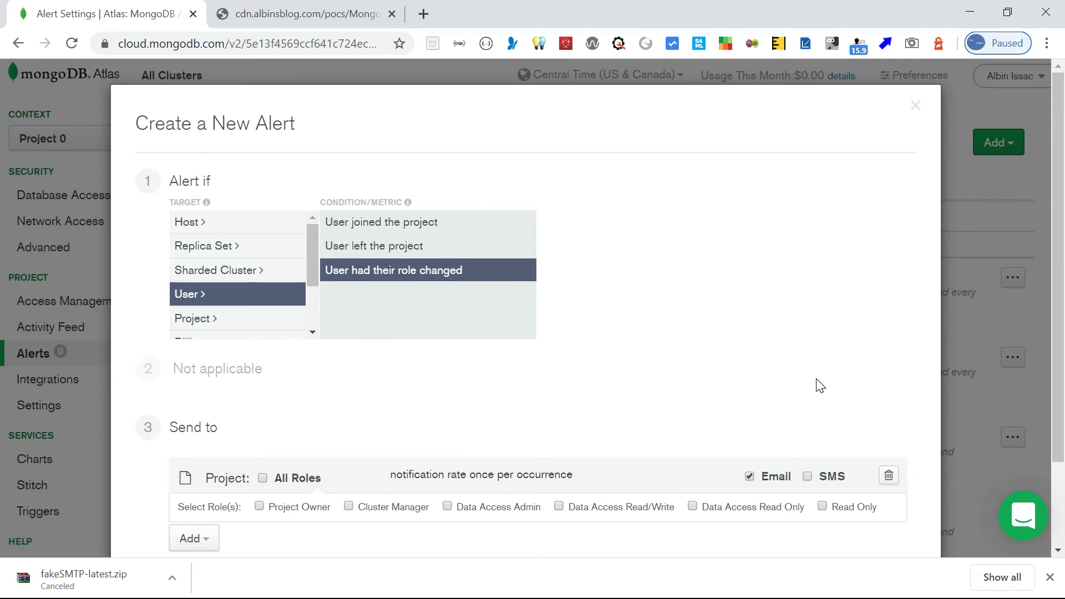
drag(1059, 186, 1059, 292)
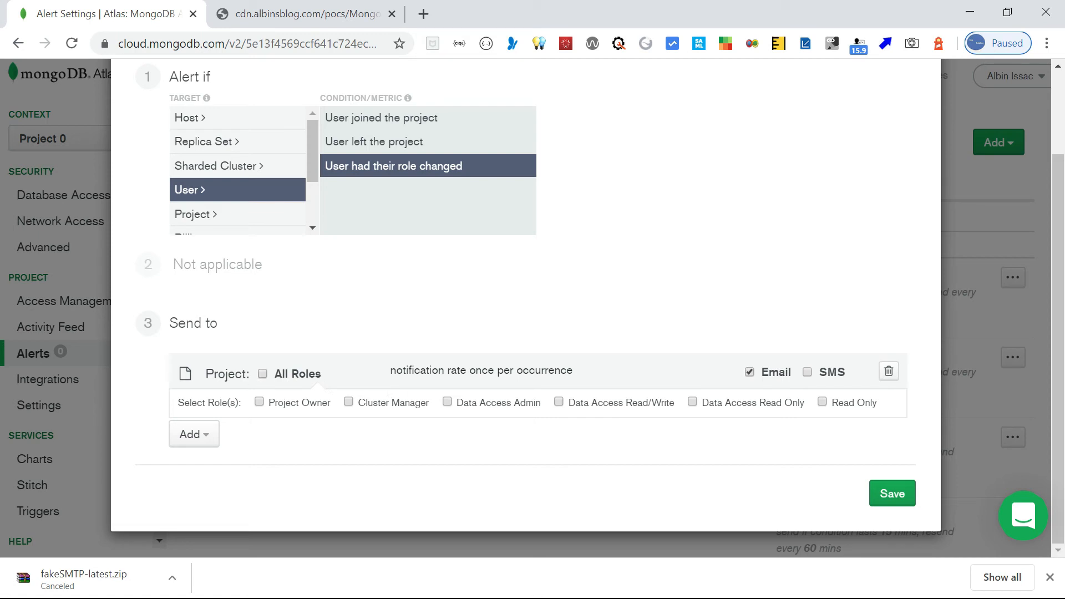
click(889, 371)
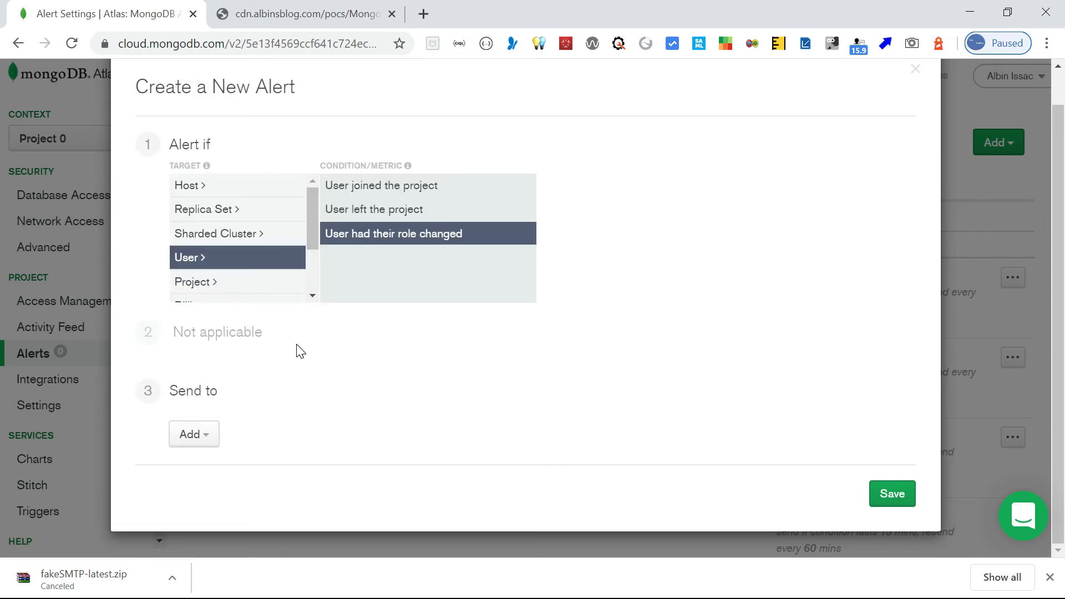
Add the MongoDBAtlasWebhook webhook as the alert's recipient and save the alert.
click(197, 434)
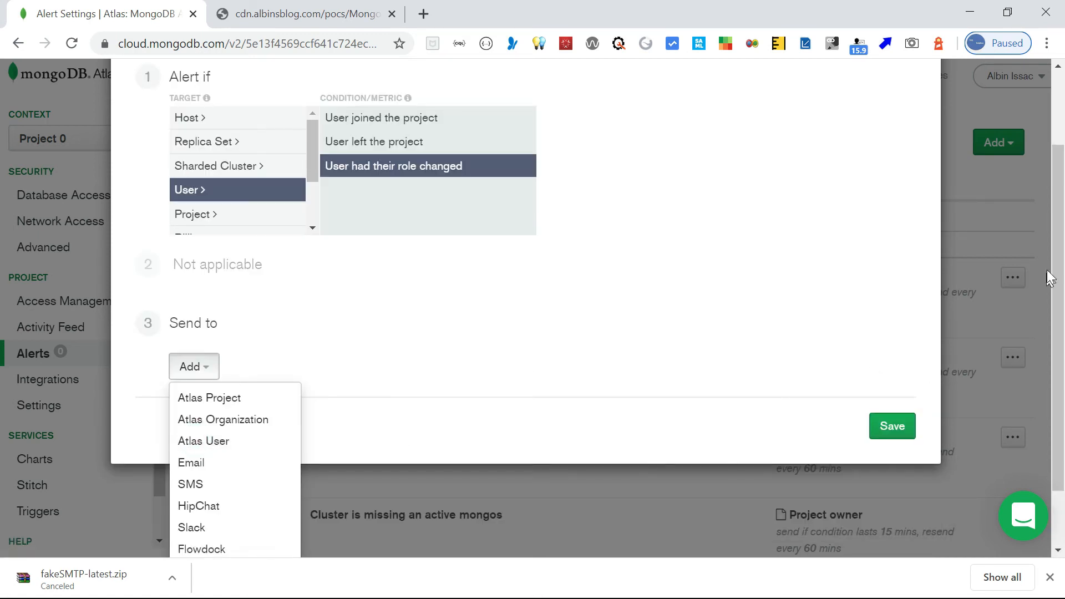
scroll(1056, 333, down, 2)
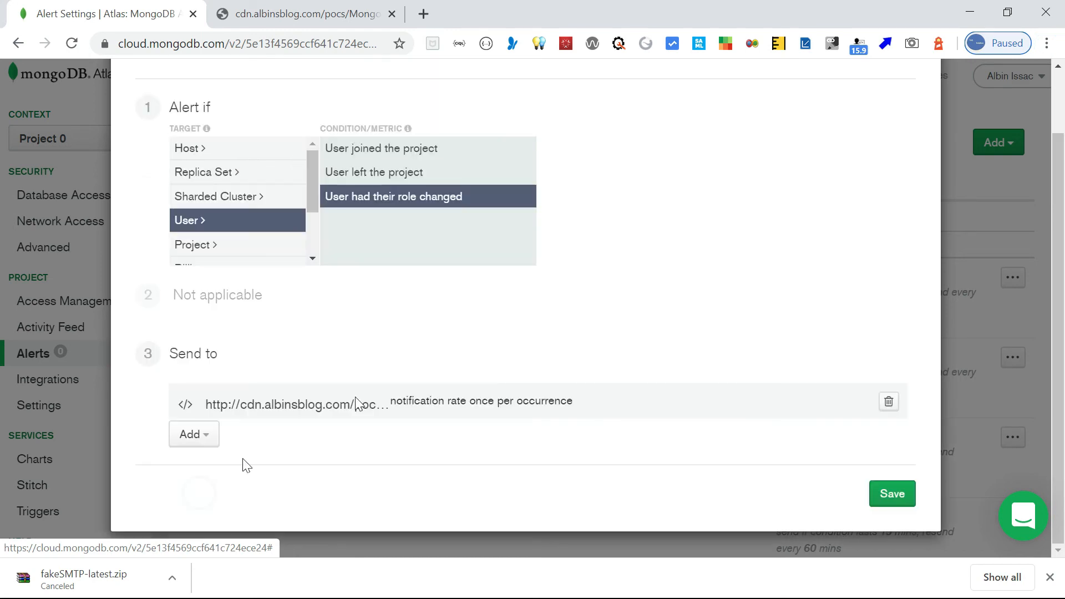
click(200, 501)
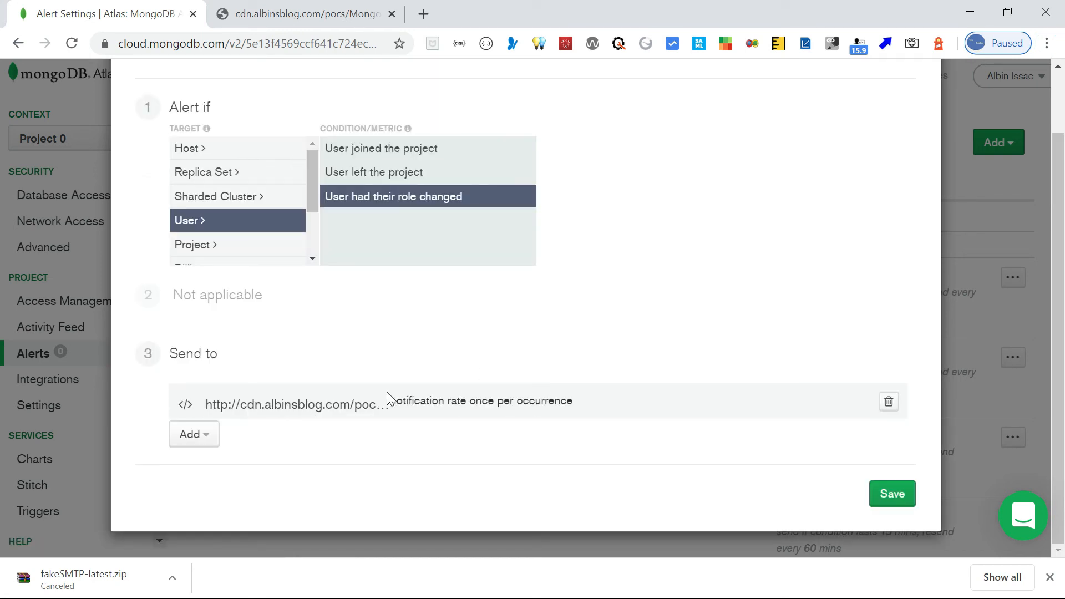
click(893, 495)
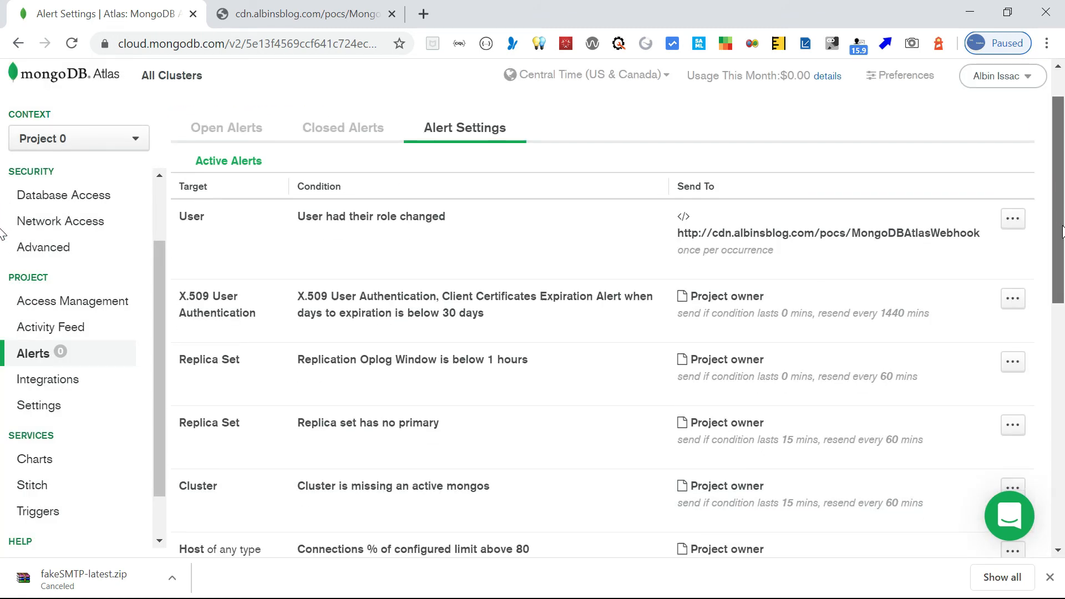
Add the Project Cluster Manager role to the first user in Access Management.
click(47, 302)
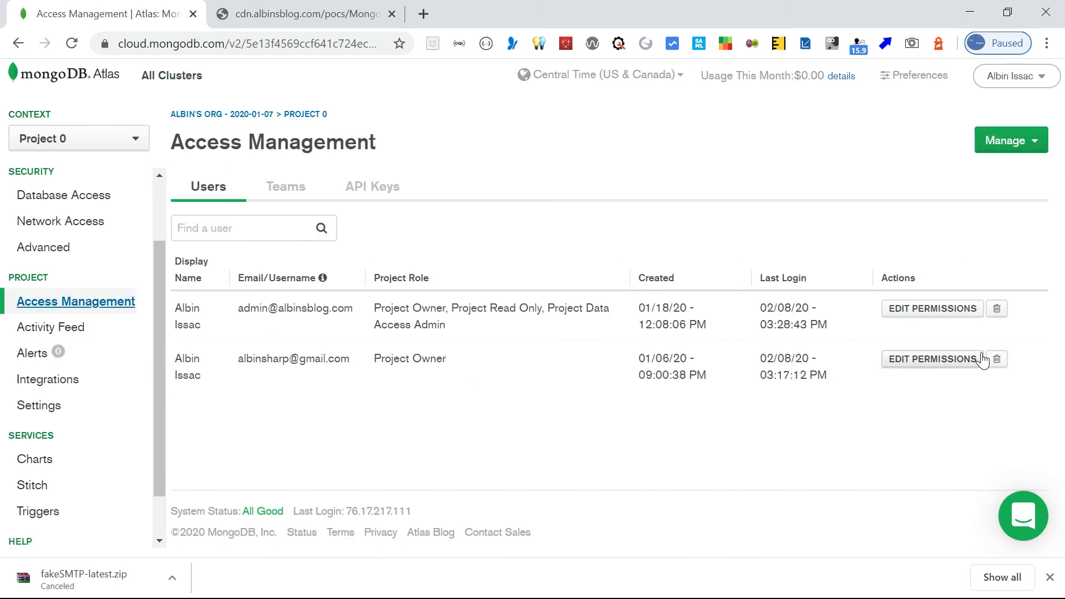
click(921, 308)
click(600, 331)
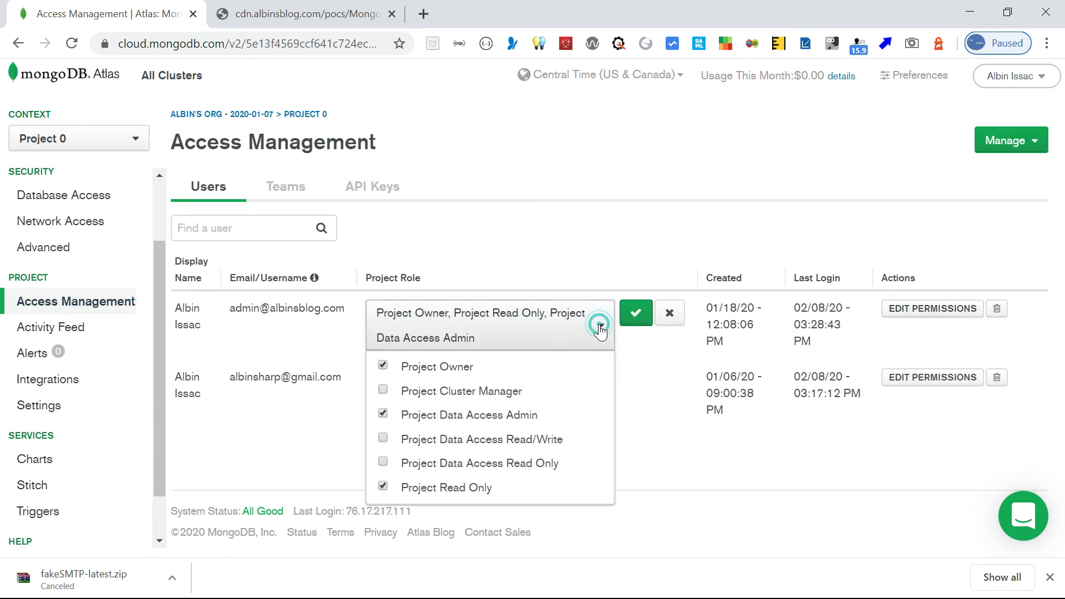
click(383, 392)
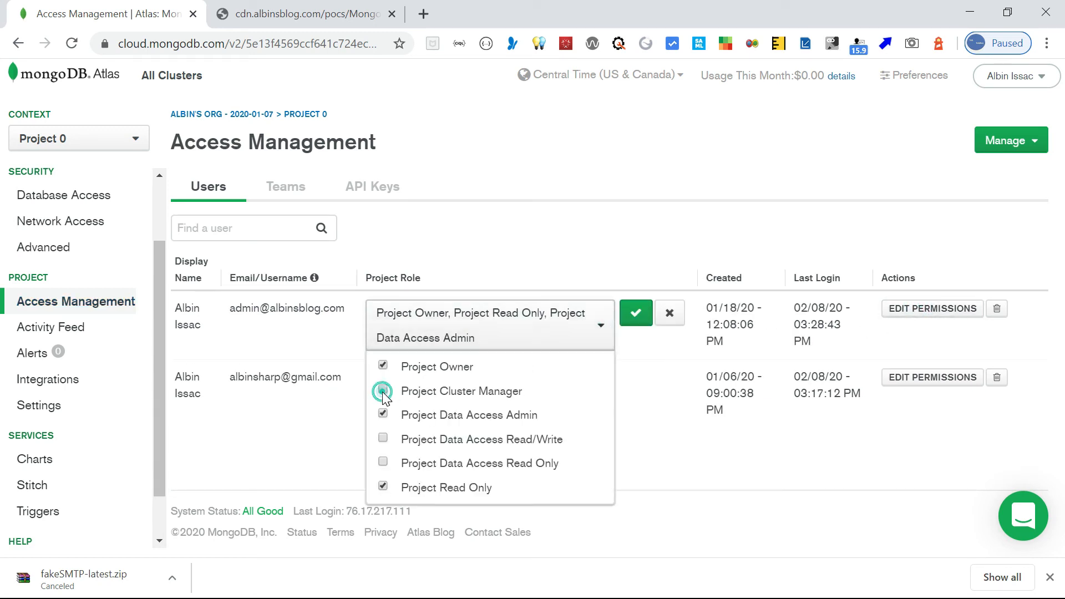
click(633, 315)
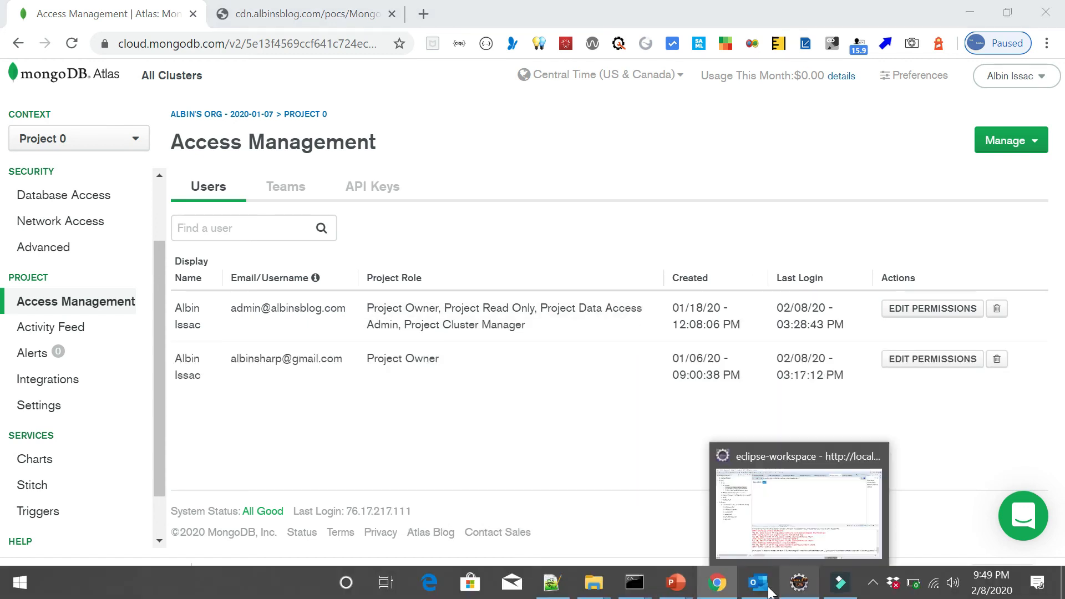
Select the USER_ROLES_CHANGED_AUDIT JSON payload in the Eclipse console and switch to Notepad++.
click(799, 582)
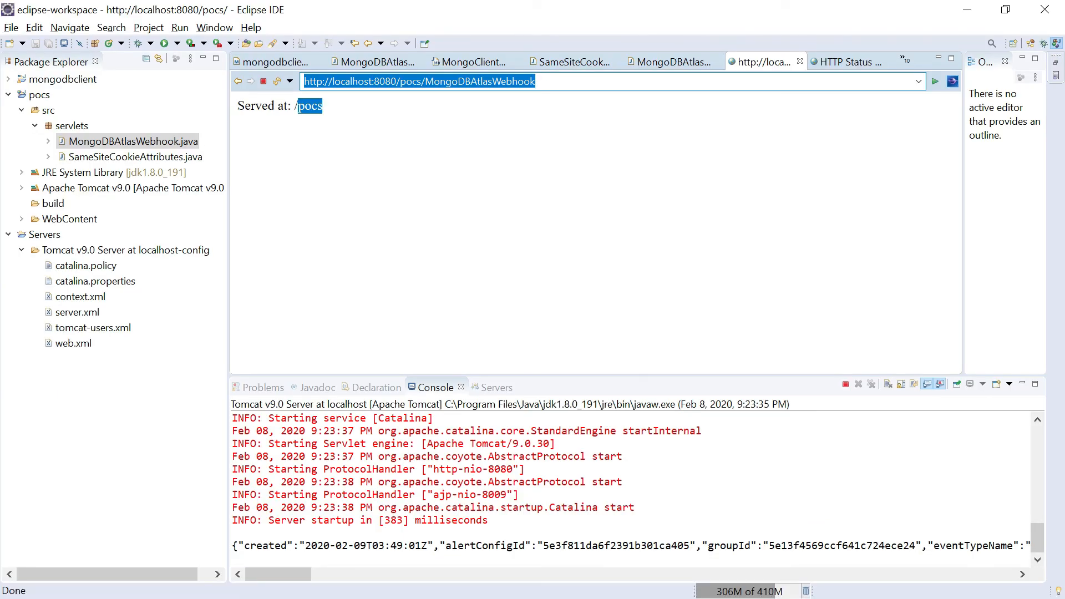
drag(231, 545, 1061, 551)
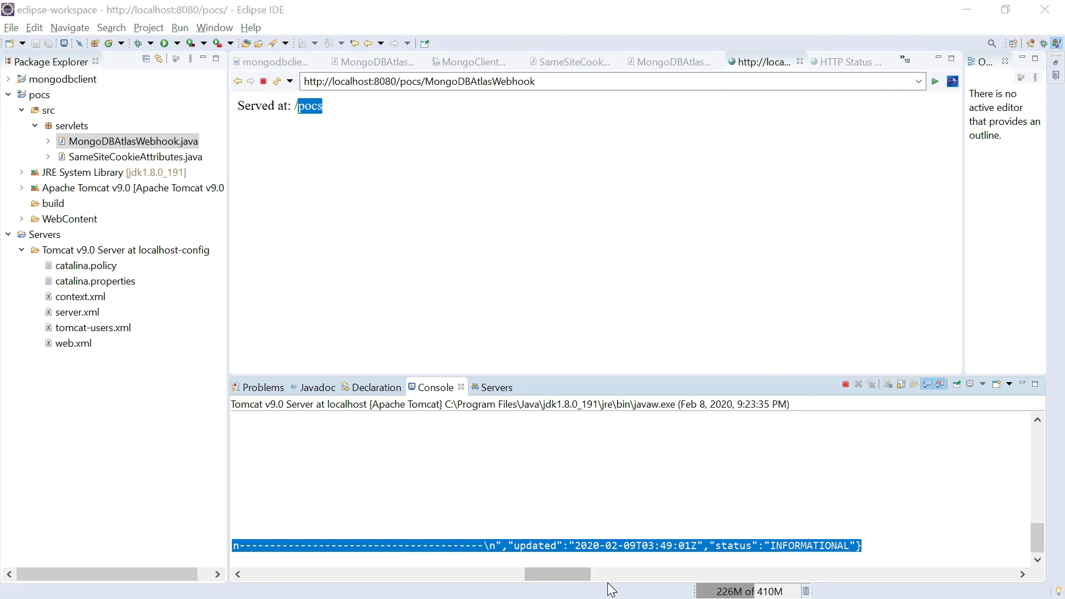
key(alt+Tab)
key(alt+Tab)
key(alt+Tab)
key(alt+Tab)
key(alt+Tab)
key(alt+Tab)
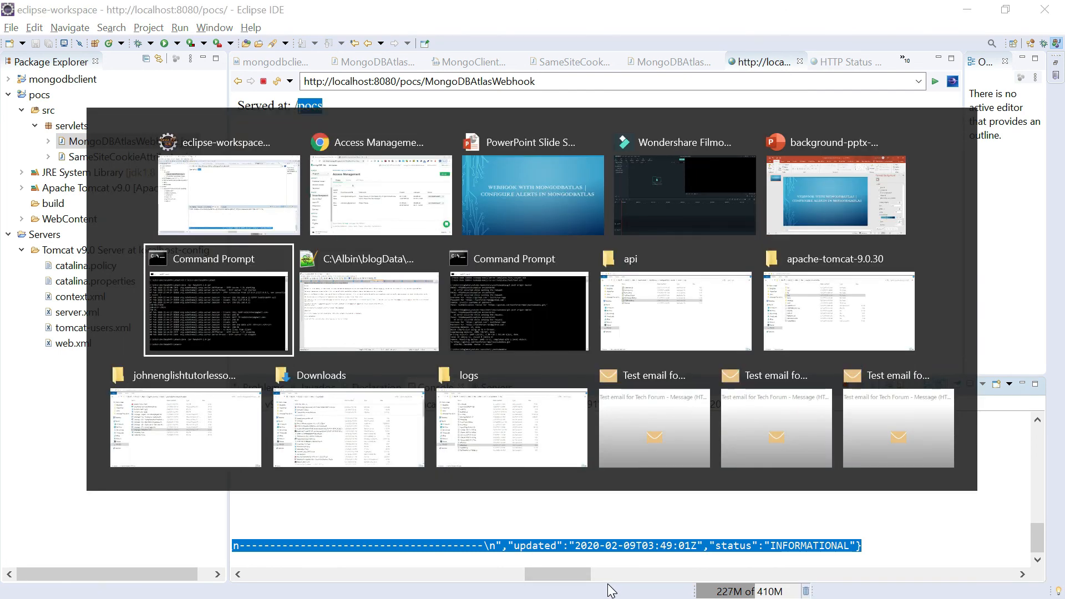
click(992, 66)
Paste the Atlas alert JSON into new 19 and highlight INFORMATIONAL, the organization name, and USER_ROLES_CHANGED_AUDIT.
key(ctrl+v)
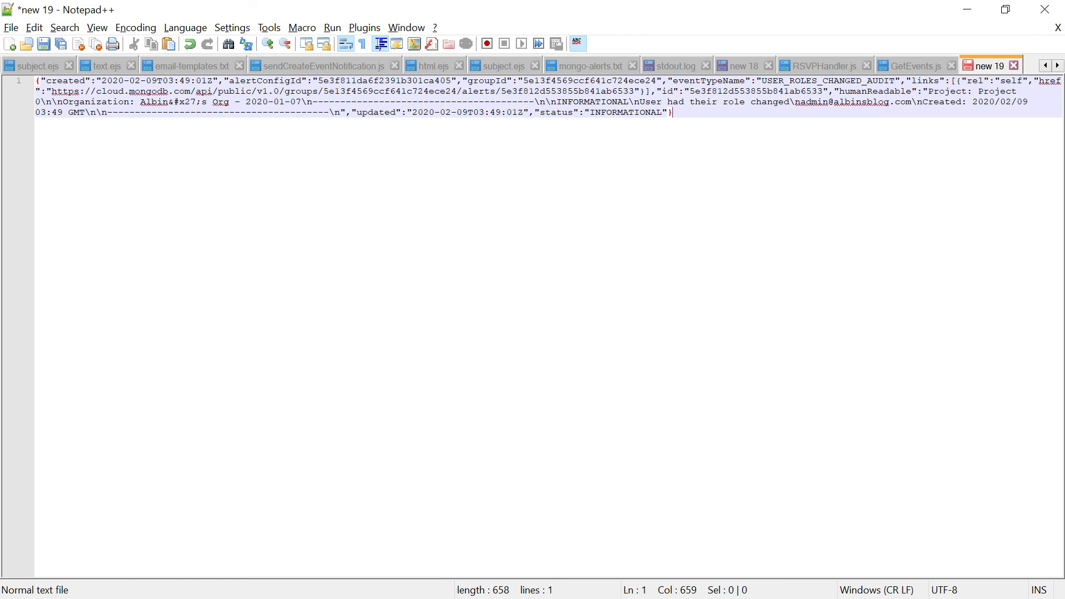
double_click(624, 113)
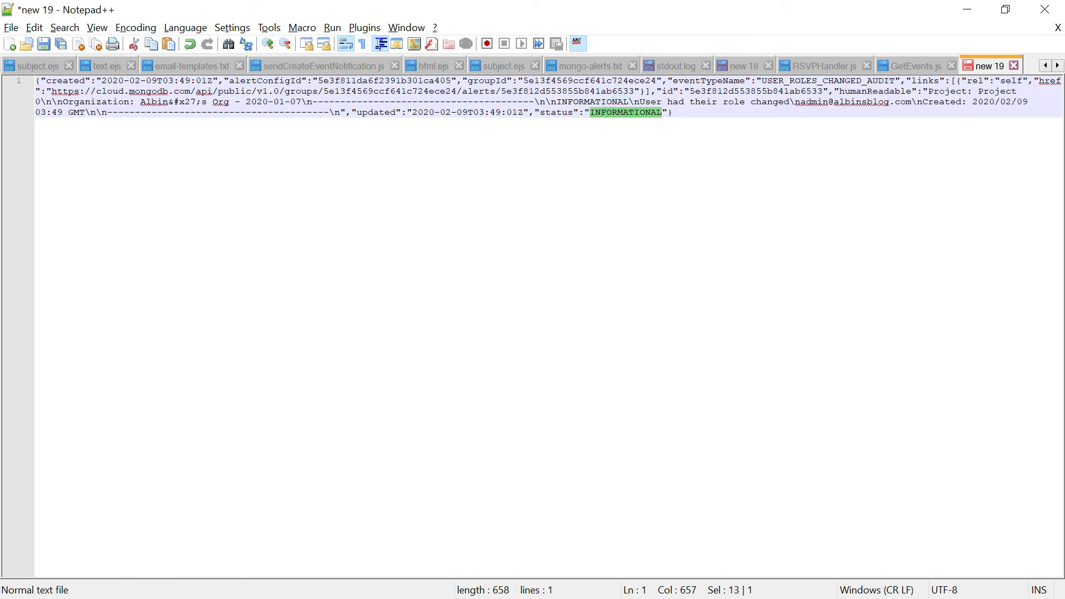
double_click(152, 102)
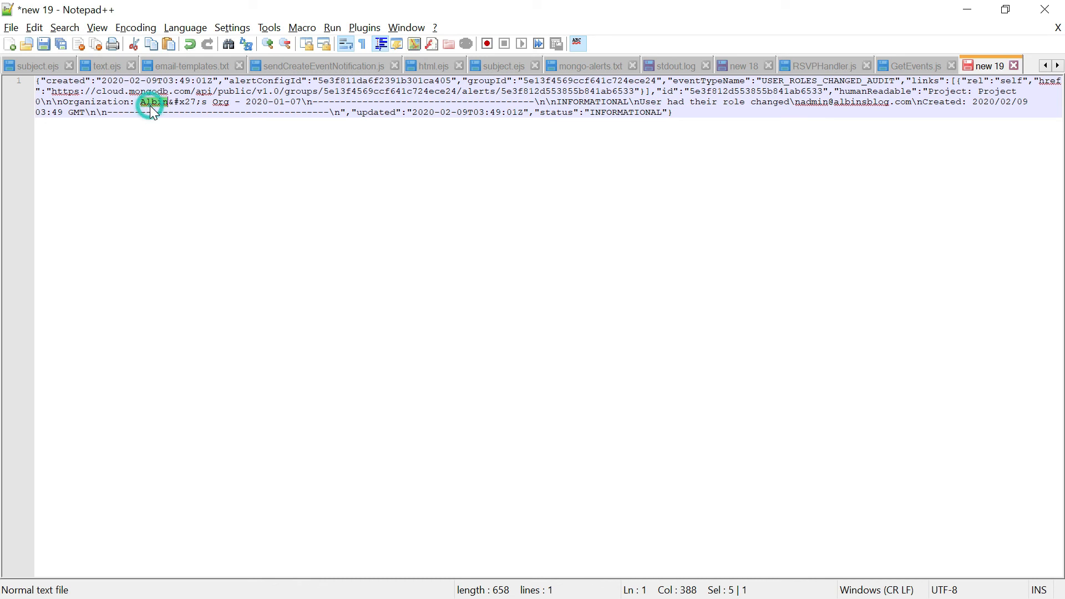
drag(761, 81, 895, 81)
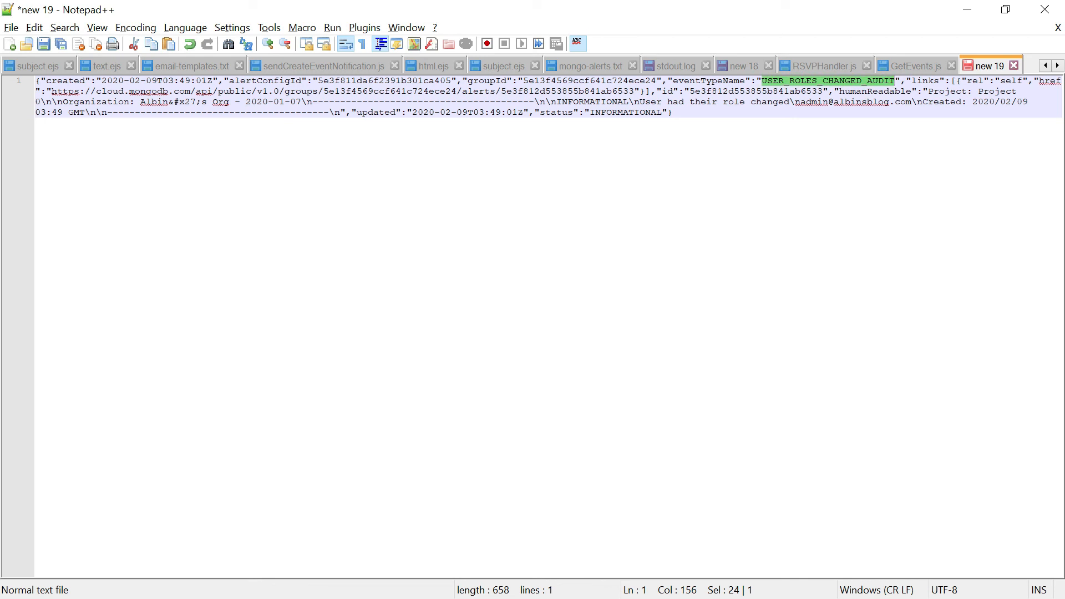